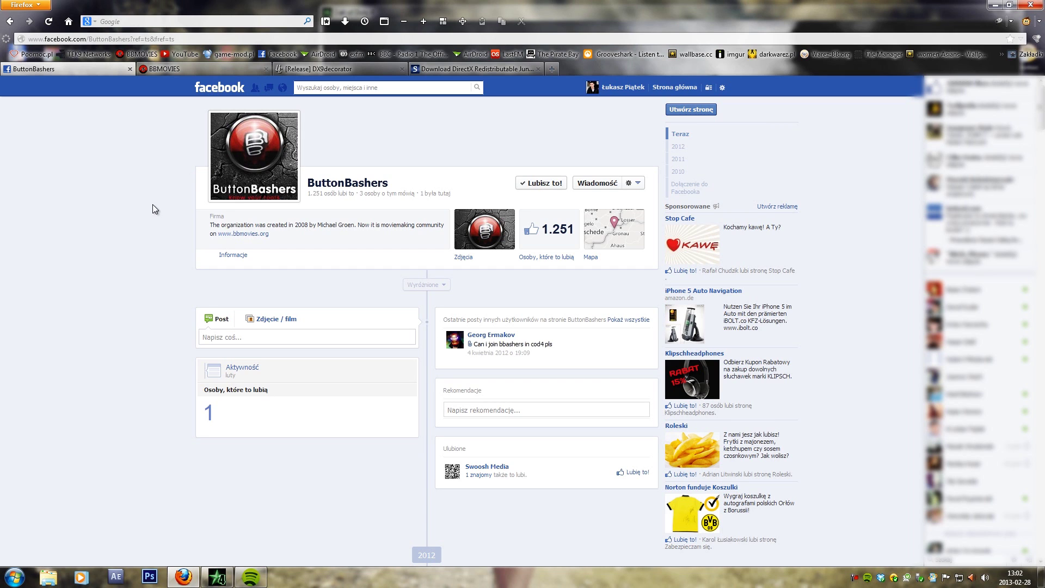
Close the Facebook tab and open the 'ButtonBashers Mini - Contest (Updated!)' post on BBMovies.
{"action": "middle_click", "coordinate": [54, 69]}
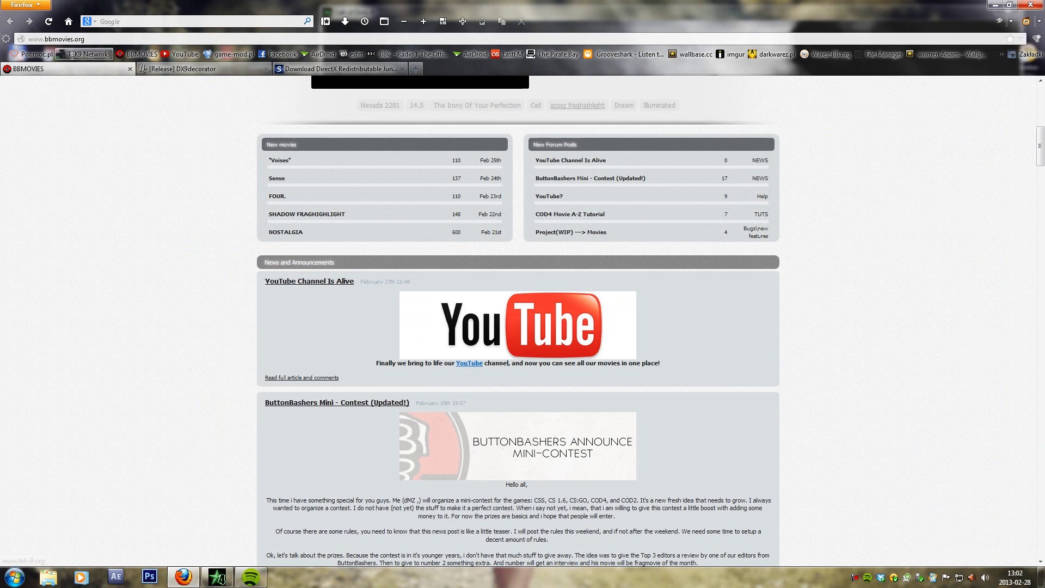
{"action": "left_click", "coordinate": [19, 39]}
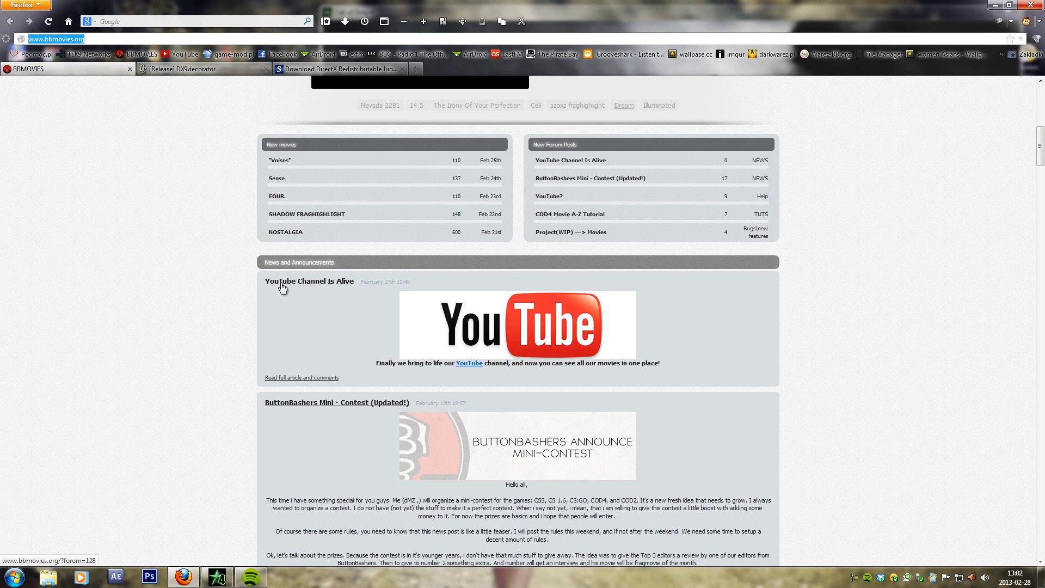
{"action": "middle_click", "coordinate": [235, 362]}
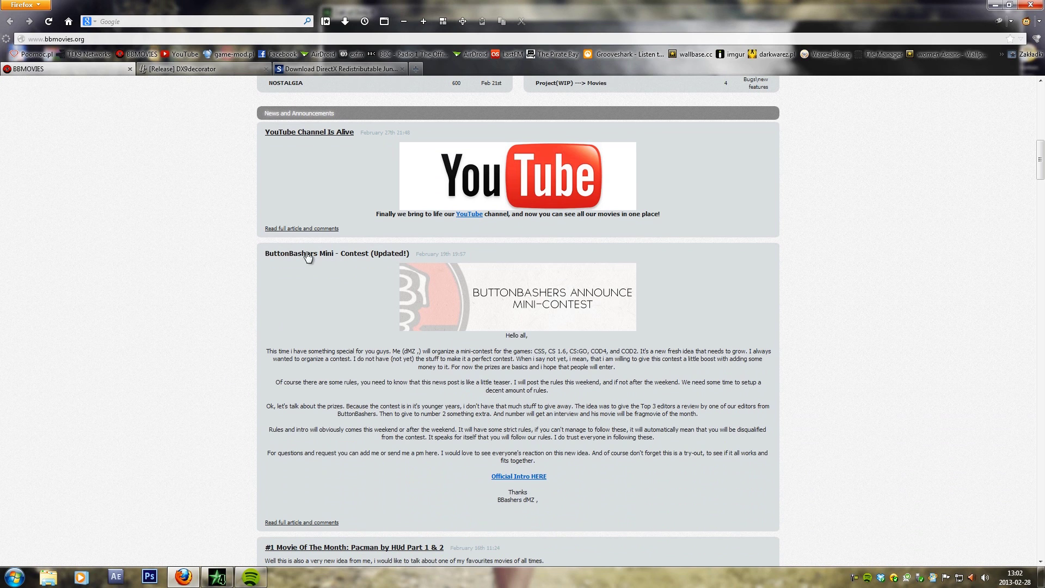
{"action": "left_click", "coordinate": [294, 253]}
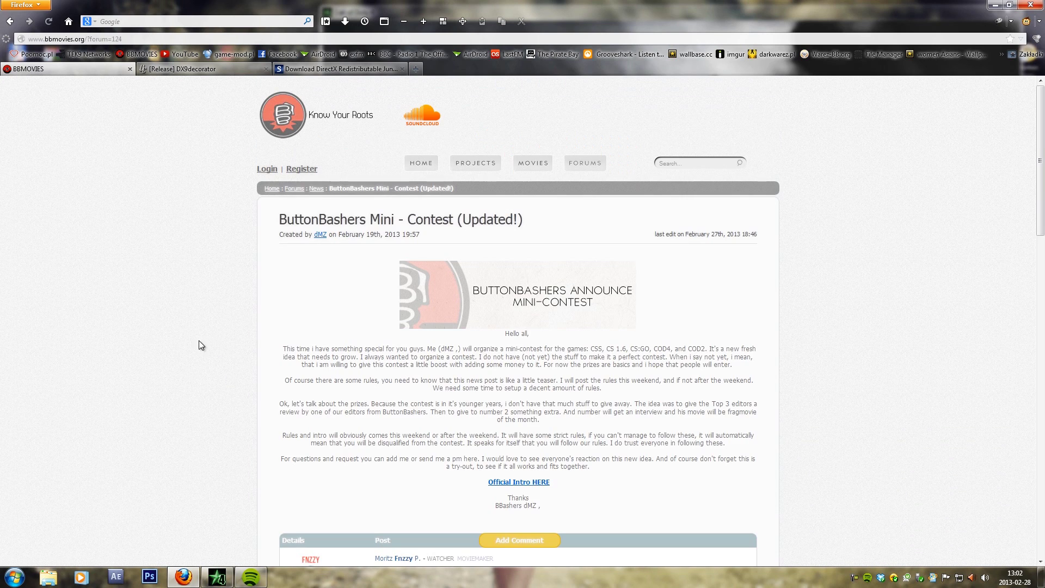
Autoscroll through the contest post and its comments, then minimize Firefox to the desktop.
{"action": "middle_click", "coordinate": [175, 312]}
{"action": "middle_click", "coordinate": [164, 384]}
{"action": "middle_click", "coordinate": [200, 397]}
{"action": "scroll", "coordinate": [200, 381], "scroll_direction": "up", "scroll_amount": 3}
{"action": "middle_click", "coordinate": [193, 363]}
{"action": "key", "text": "super+d"}
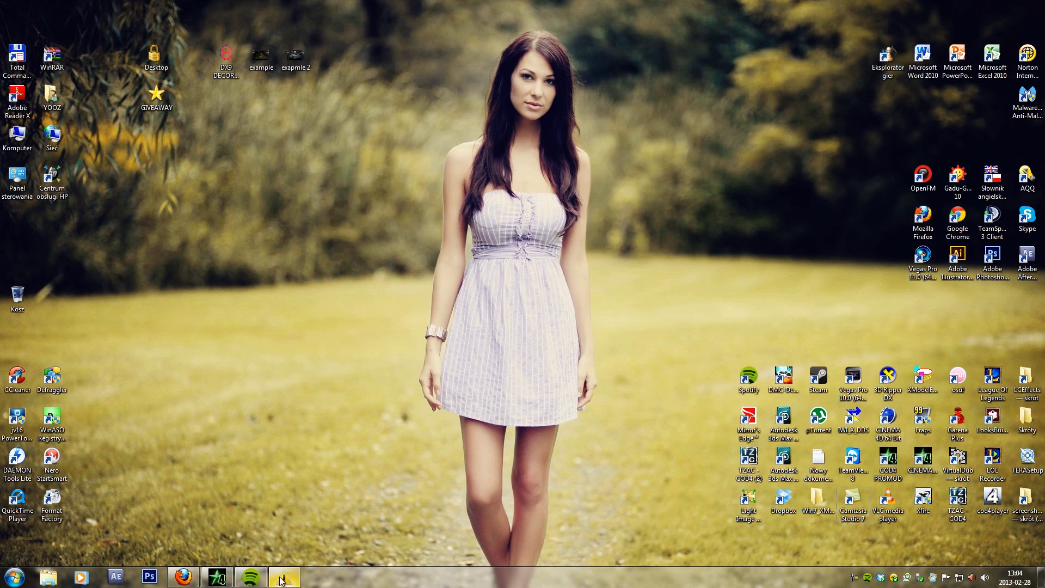
Keep the current Windows colour scheme for Call of Duty 4 and stop the prompt reappearing.
{"action": "left_click", "coordinate": [281, 580]}
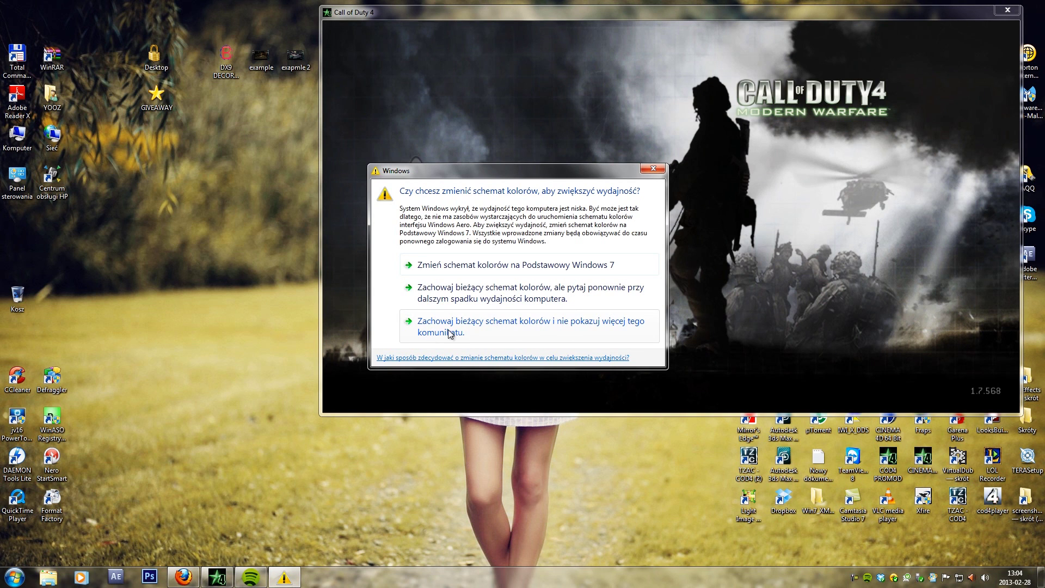
{"action": "left_click", "coordinate": [450, 333]}
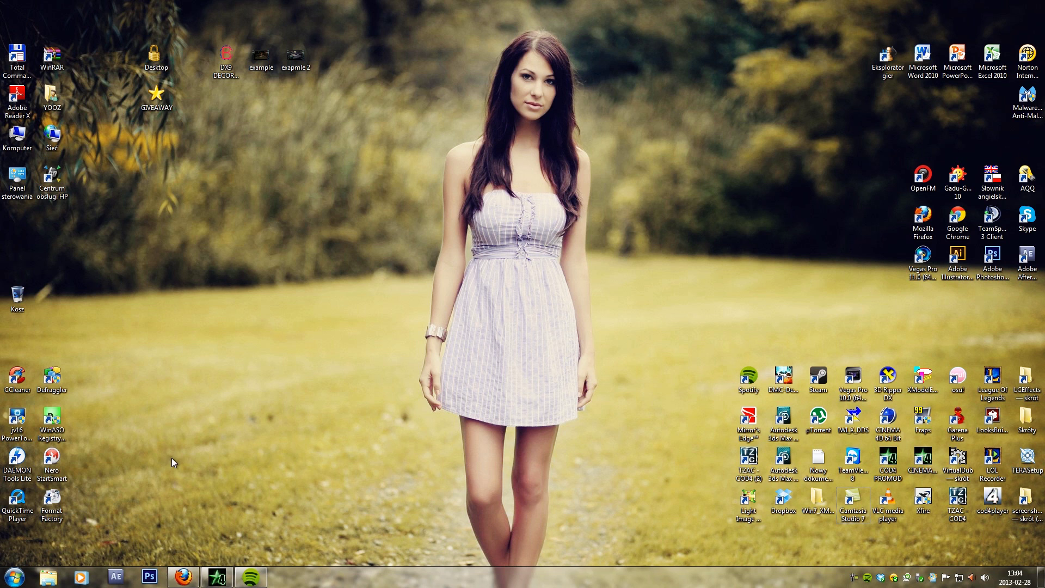
Restore Firefox on the DX9decorator thread and preview its download link in a tab, then close it.
{"action": "left_click", "coordinate": [183, 576]}
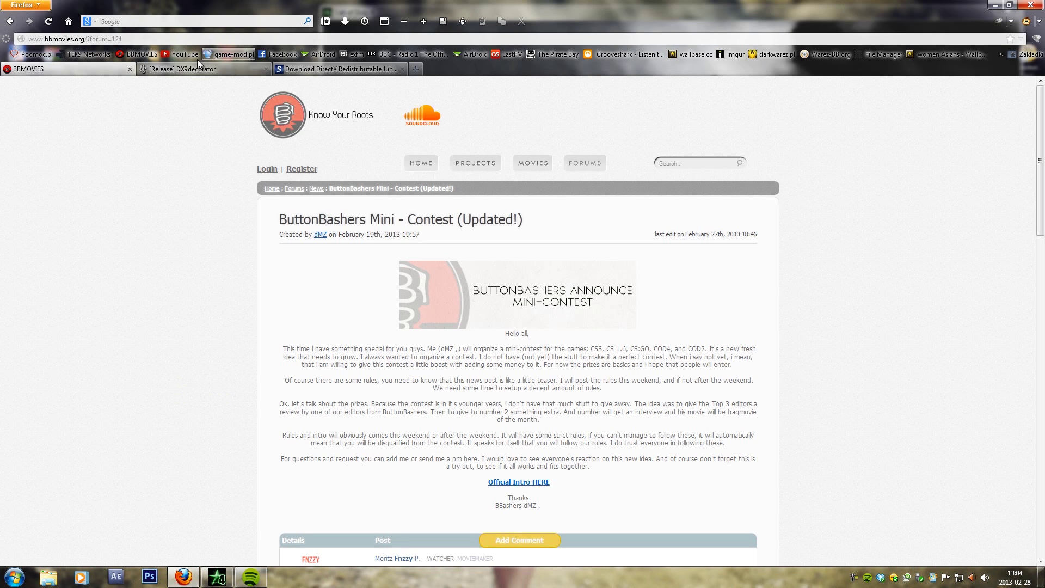
{"action": "left_click", "coordinate": [181, 72]}
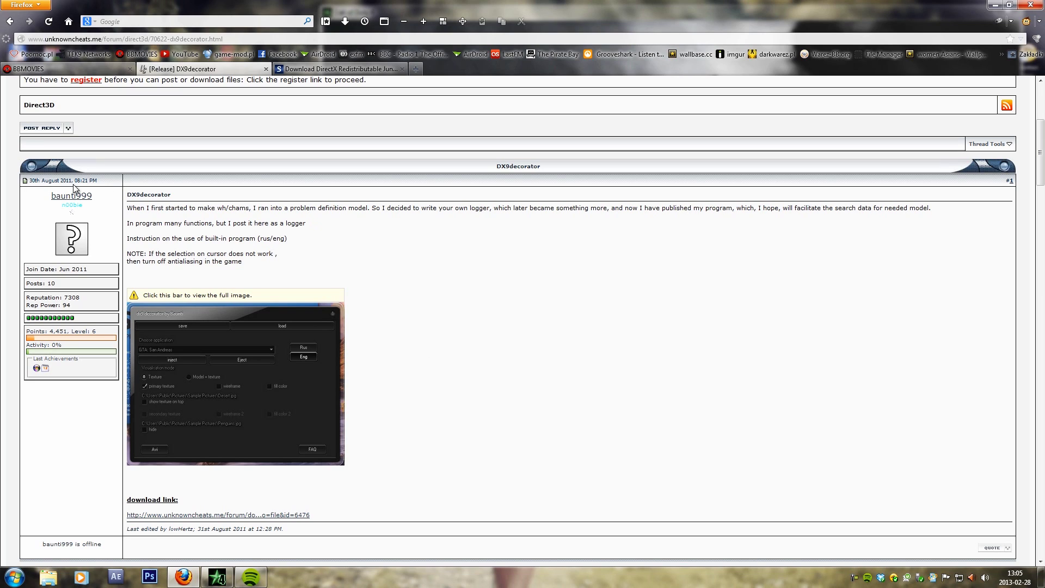
{"action": "left_click_drag", "start_coordinate": [72, 180], "coordinate": [33, 178]}
{"action": "middle_click", "coordinate": [268, 515]}
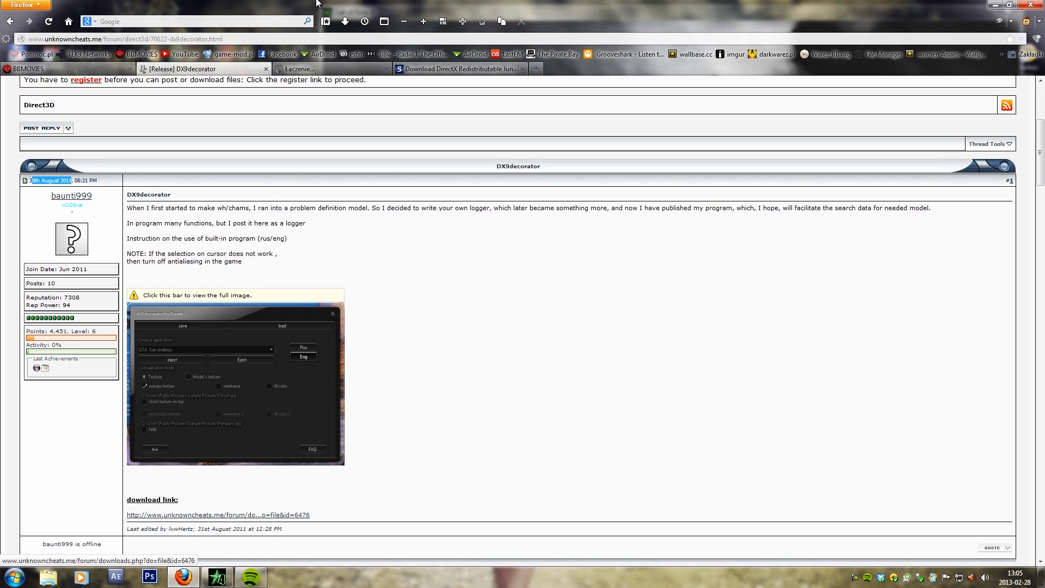
{"action": "left_click", "coordinate": [284, 69]}
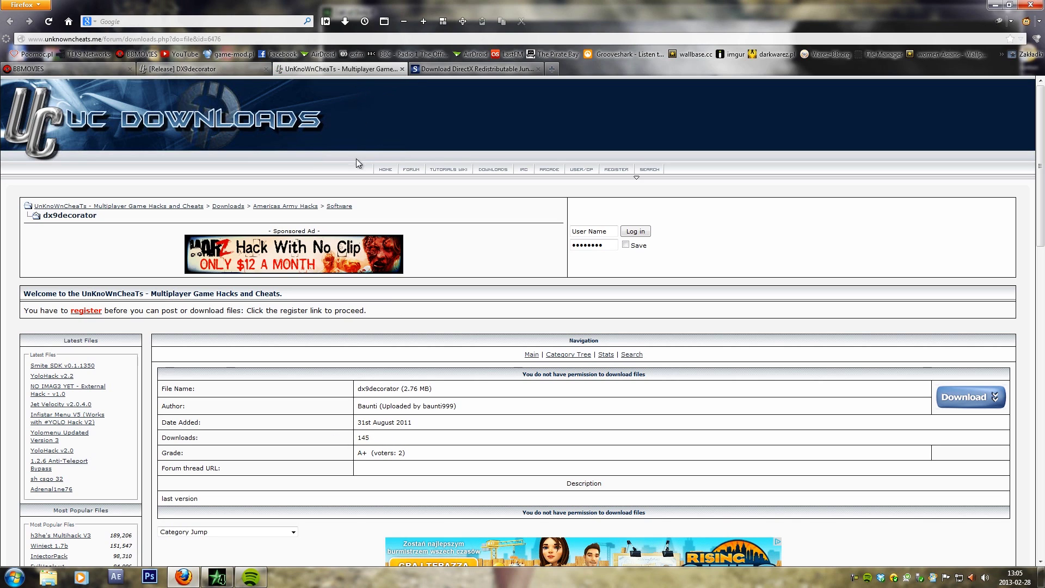
{"action": "middle_click", "coordinate": [323, 67]}
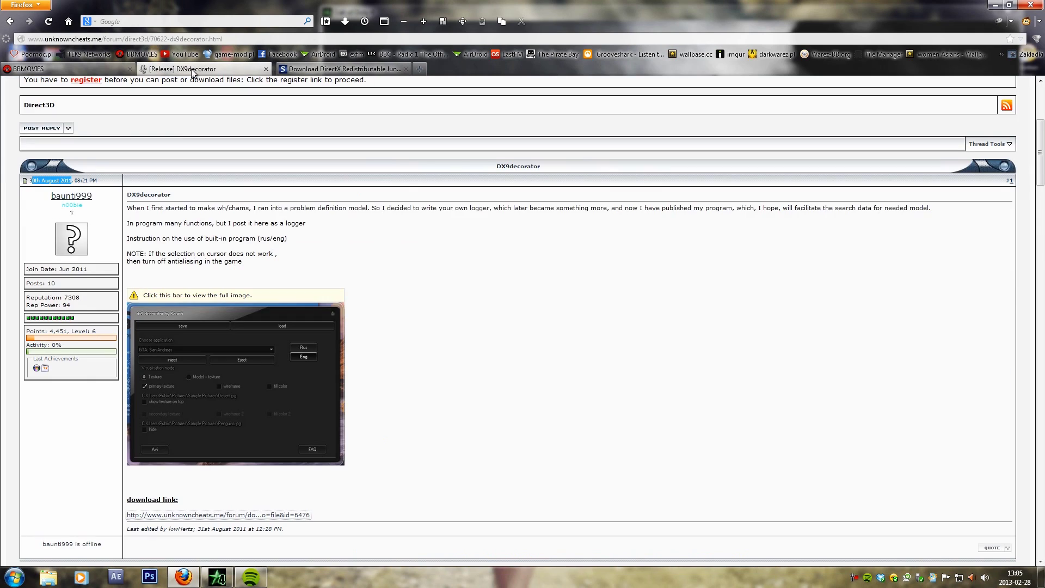
{"action": "left_click", "coordinate": [142, 205]}
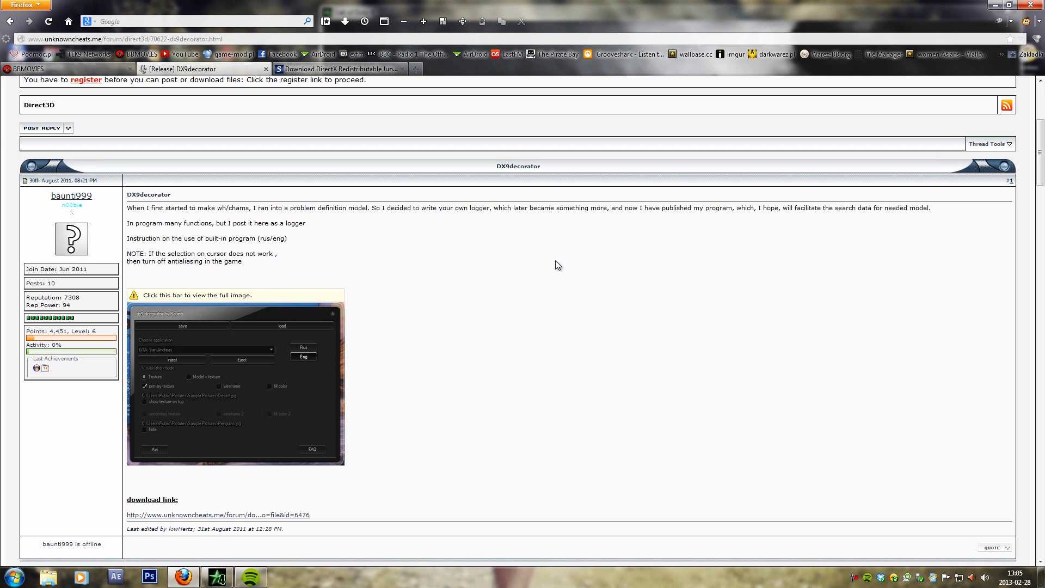
Read through the thread's first post, highlighting the quoted text and 'DX9' in the title.
{"action": "scroll", "coordinate": [559, 283], "scroll_direction": "down", "scroll_amount": 15}
{"action": "scroll", "coordinate": [244, 332], "scroll_direction": "up", "scroll_amount": 5}
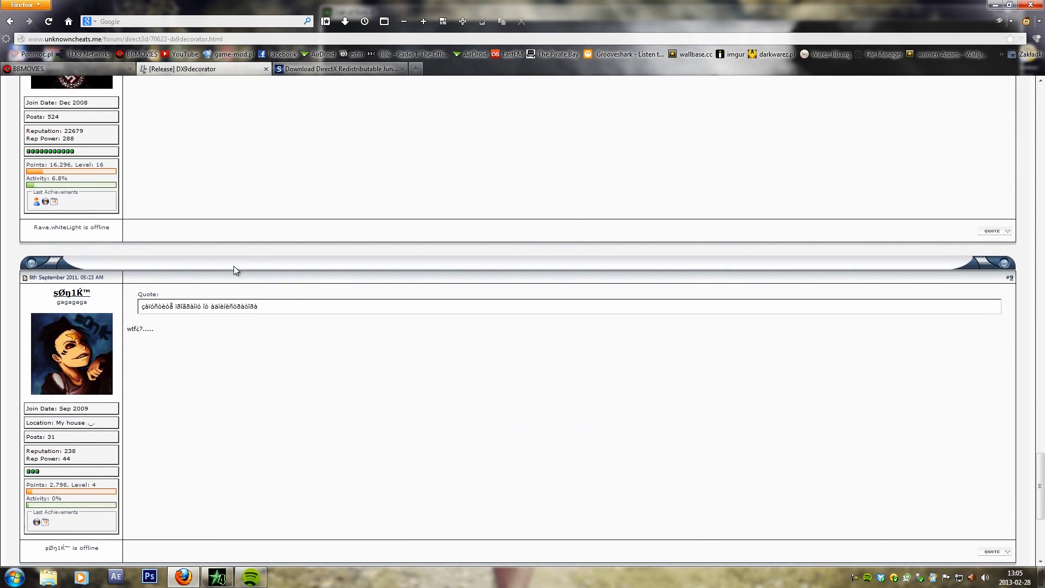
{"action": "left_click_drag", "start_coordinate": [270, 308], "coordinate": [133, 313]}
{"action": "left_click", "coordinate": [347, 305]}
{"action": "scroll", "coordinate": [413, 201], "scroll_direction": "up", "scroll_amount": 15}
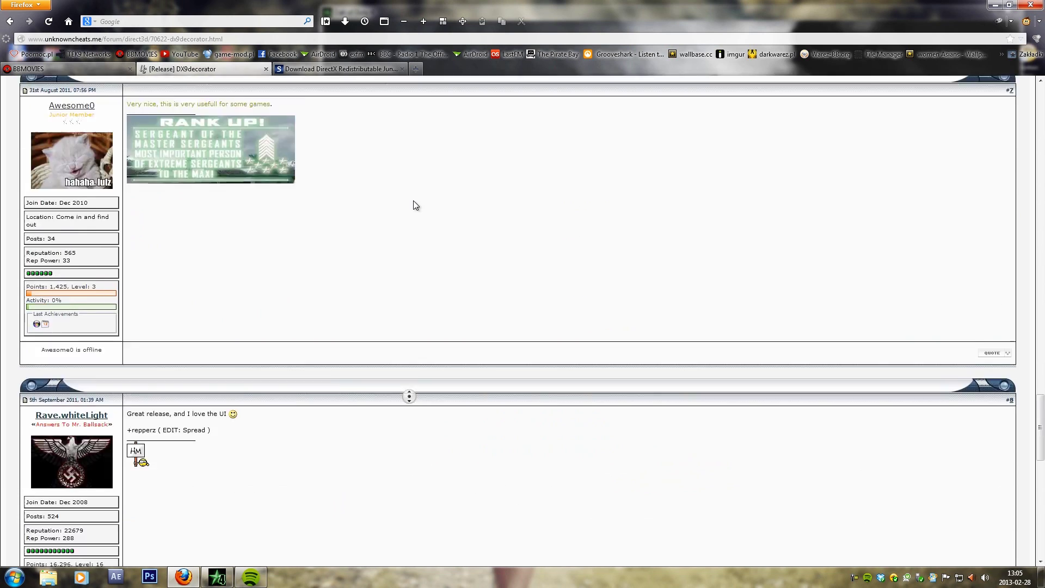
{"action": "scroll", "coordinate": [449, 240], "scroll_direction": "up", "scroll_amount": 10}
{"action": "scroll", "coordinate": [439, 326], "scroll_direction": "down", "scroll_amount": 5}
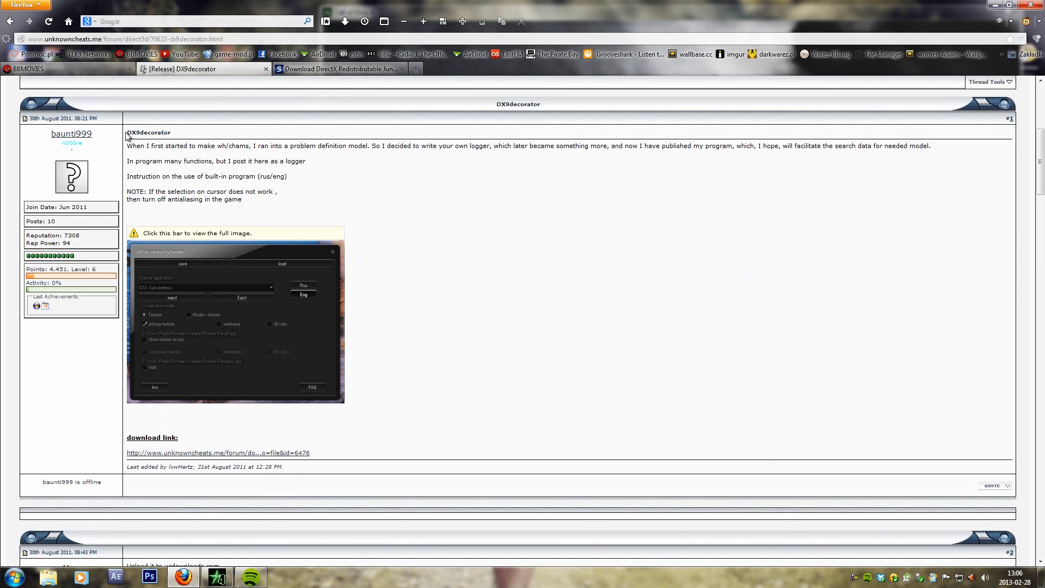
{"action": "left_click_drag", "start_coordinate": [128, 132], "coordinate": [141, 133]}
View Softpedia's DirectX Redistributable June 2010 page, highlighting its title.
{"action": "left_click", "coordinate": [338, 69]}
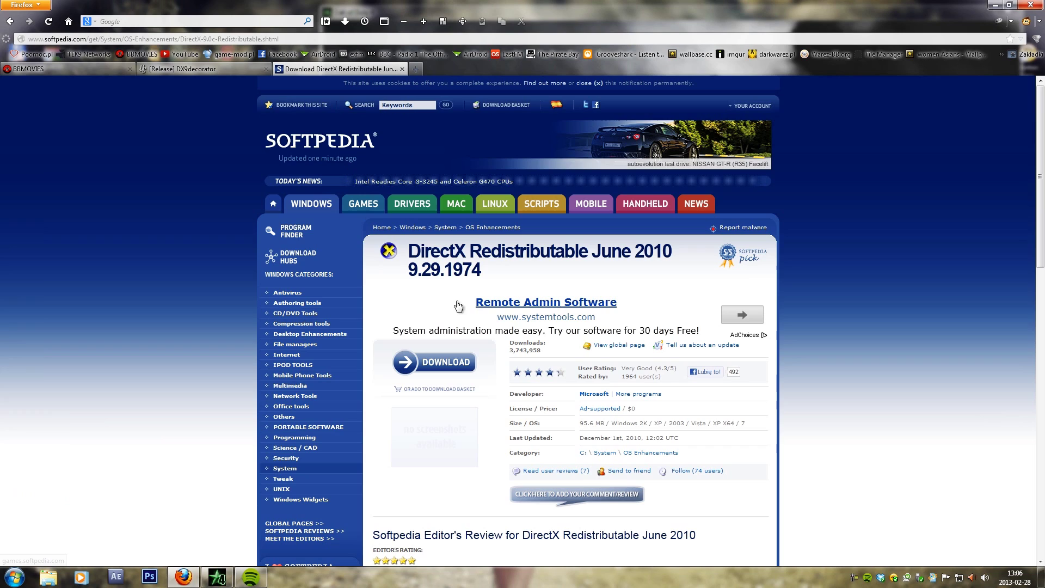
{"action": "left_click_drag", "start_coordinate": [409, 251], "coordinate": [467, 250]}
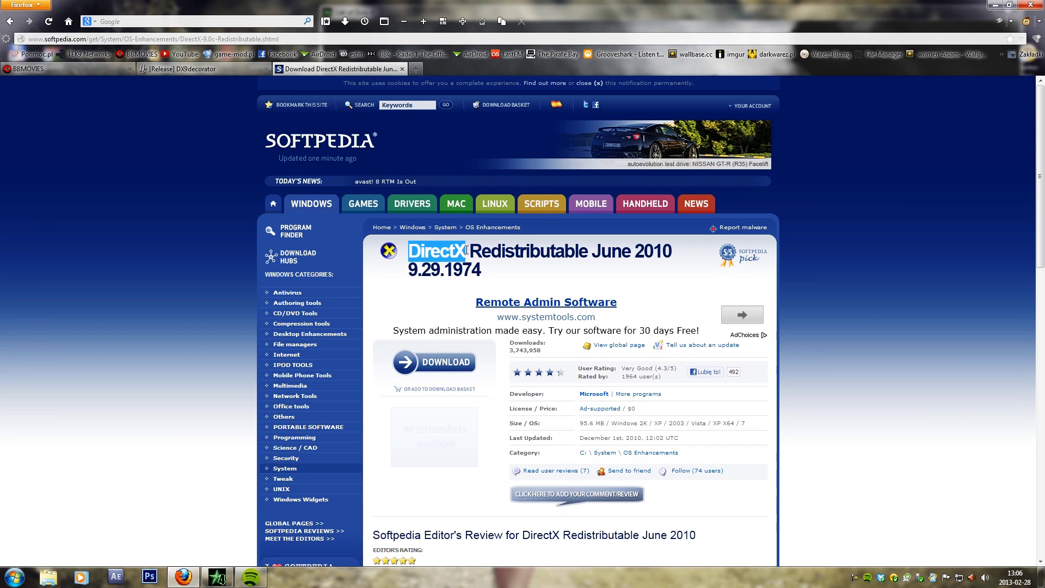
{"action": "left_click_drag", "start_coordinate": [592, 254], "coordinate": [681, 254]}
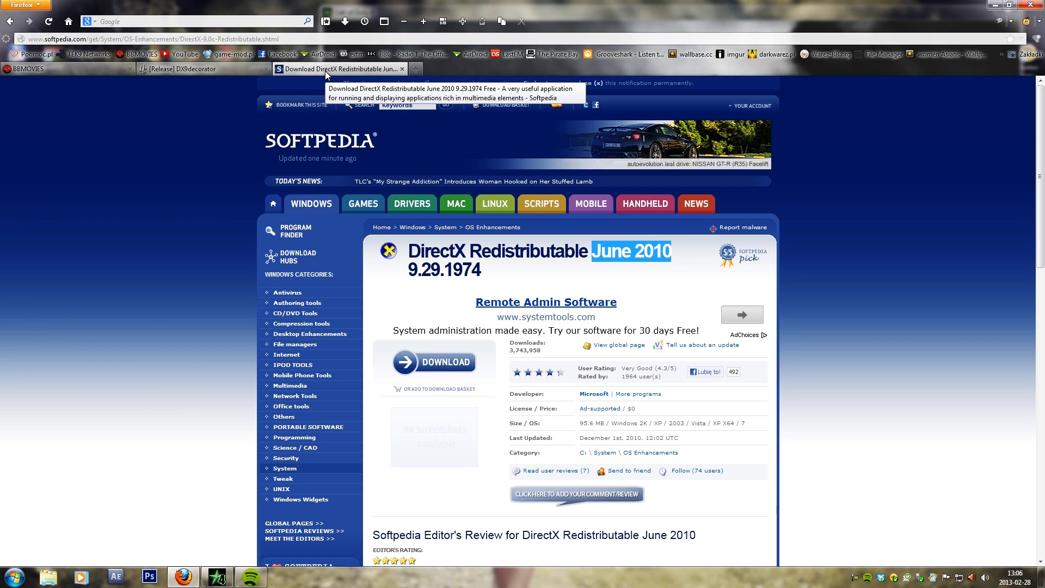
{"action": "left_click_drag", "start_coordinate": [501, 268], "coordinate": [410, 246]}
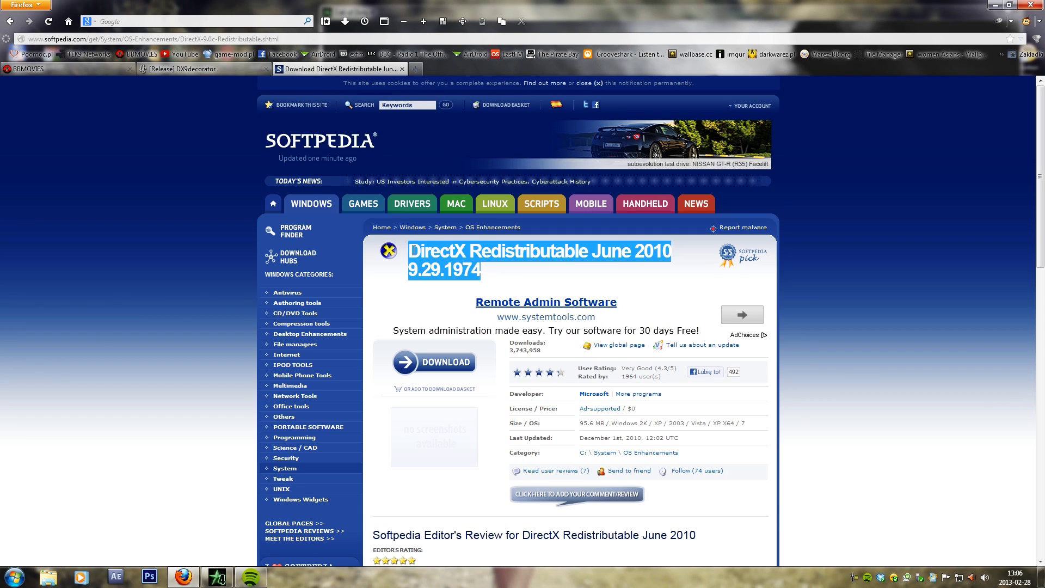
Close the DirectX and DX9decorator tabs and minimize Firefox to reveal Call of Duty 4.
{"action": "middle_click", "coordinate": [279, 70]}
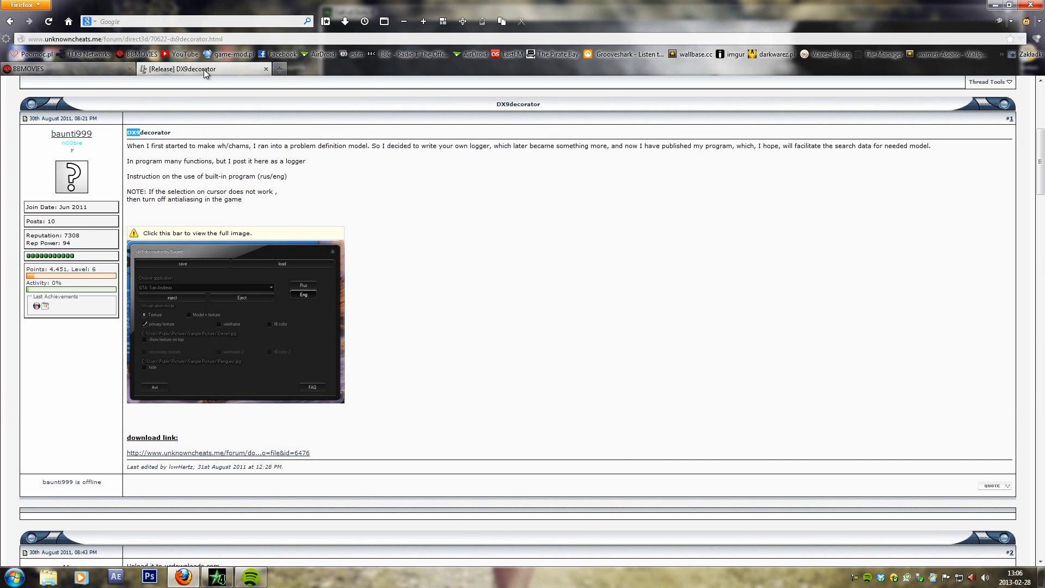
{"action": "middle_click", "coordinate": [204, 70]}
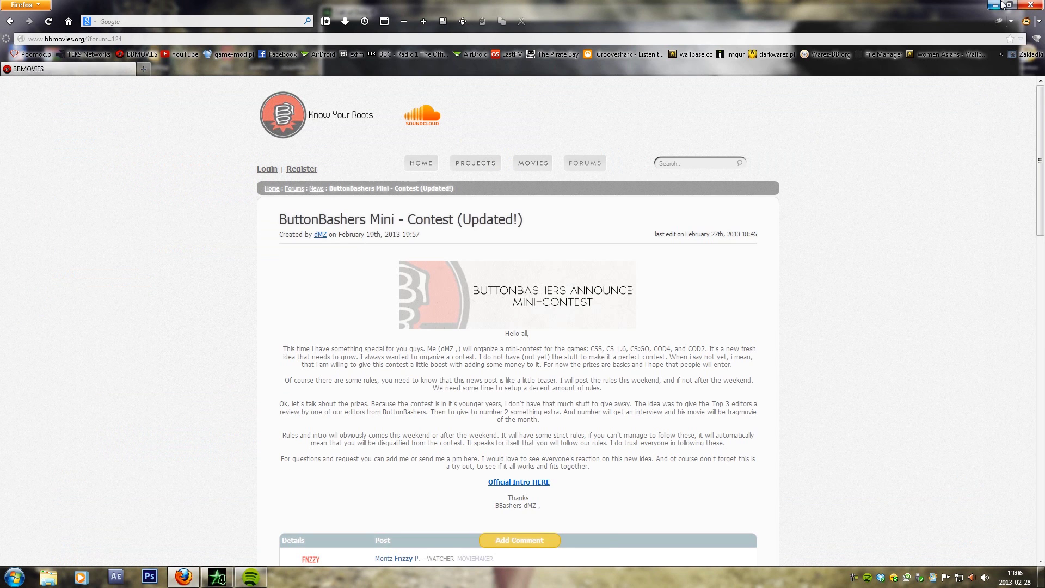
{"action": "left_click", "coordinate": [996, 5]}
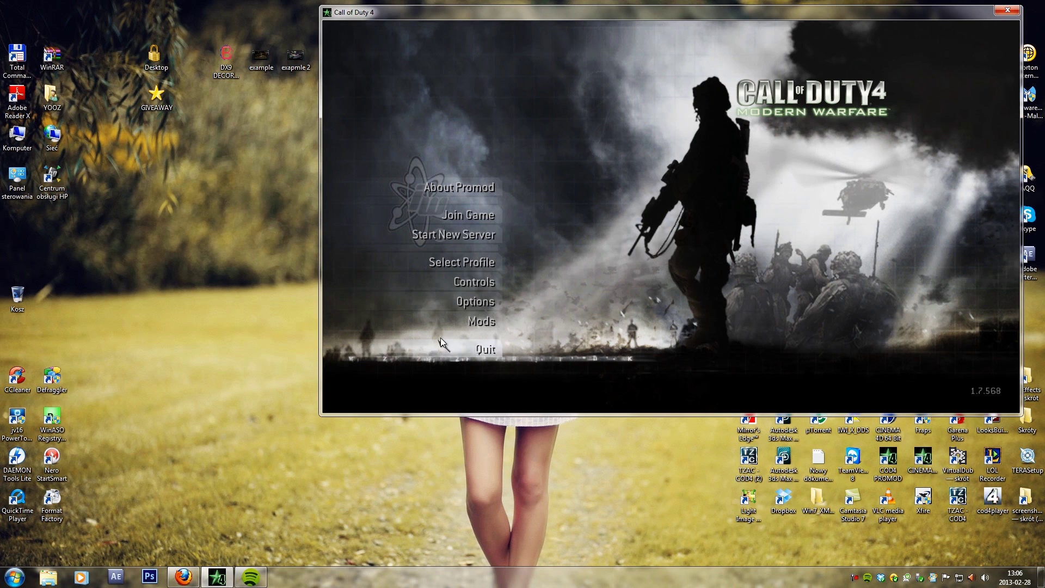
Turn anti-aliasing Off in Call of Duty 4's Graphics options and apply, confirming with Yes.
{"action": "left_click", "coordinate": [475, 301]}
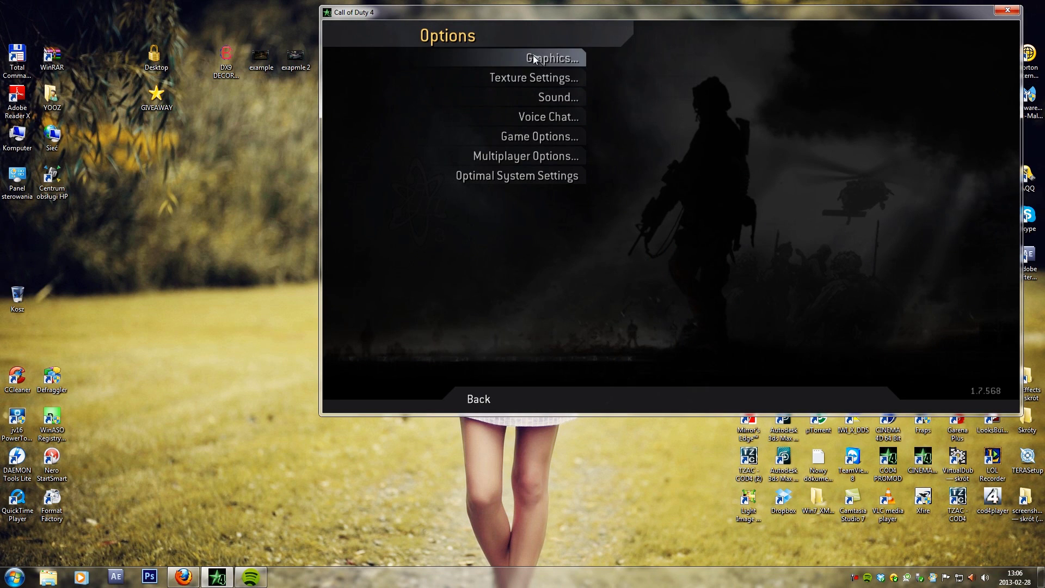
{"action": "left_click", "coordinate": [549, 58]}
{"action": "left_click", "coordinate": [757, 108]}
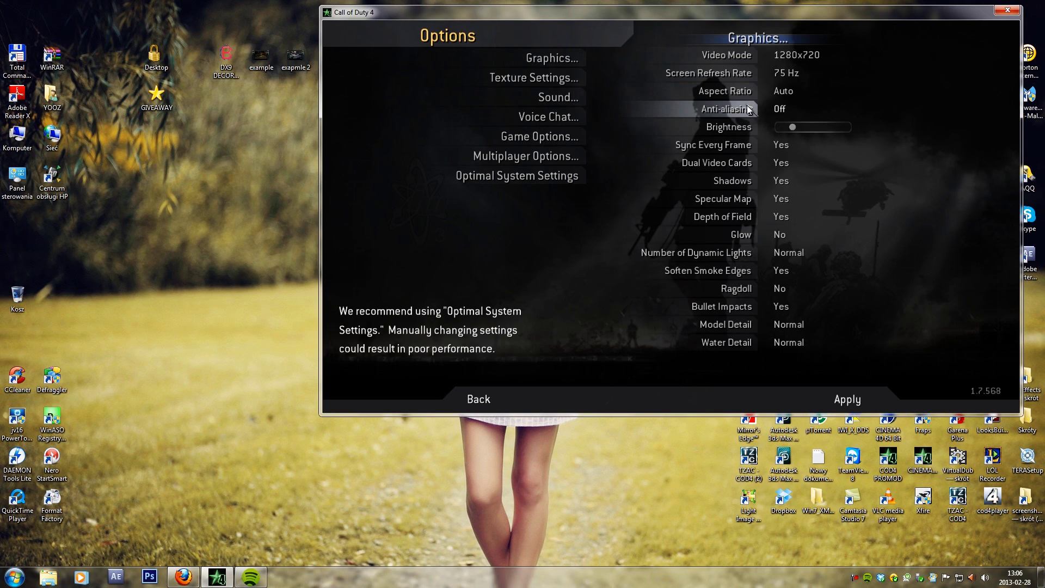
{"action": "left_click", "coordinate": [858, 407]}
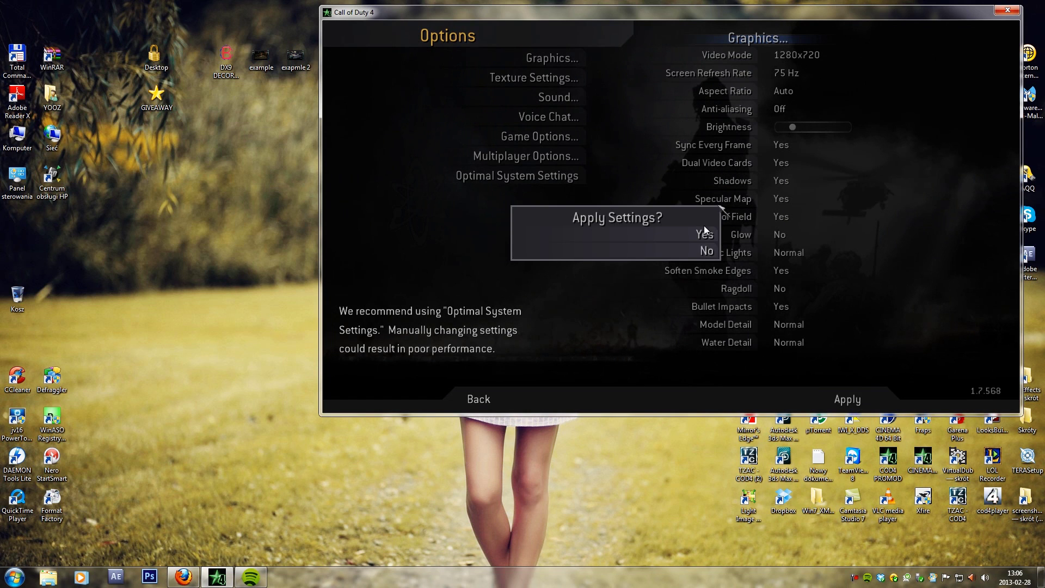
{"action": "left_click", "coordinate": [696, 237]}
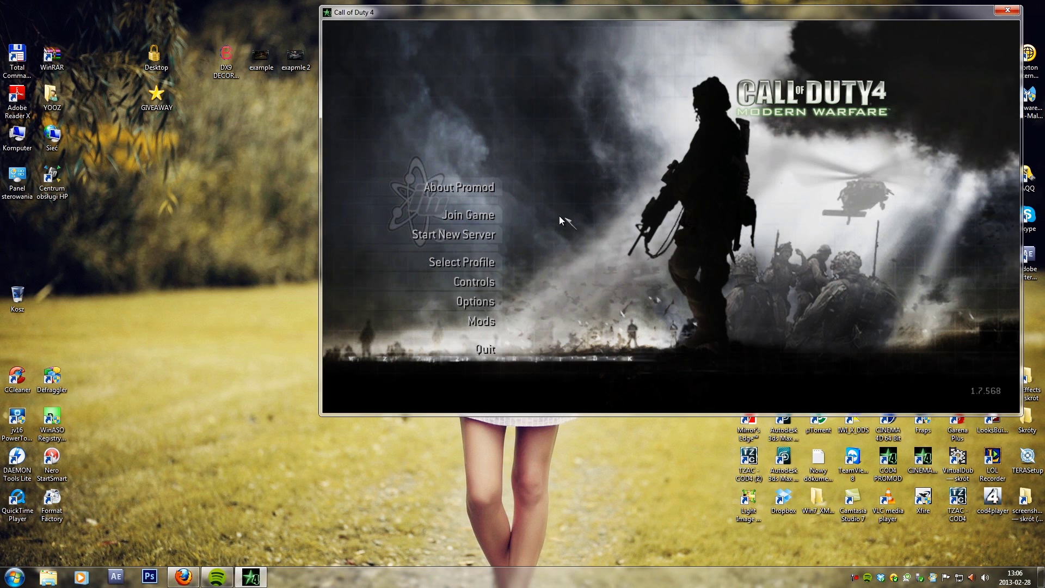
Open the DX9 DECORATOR folder and launch the decorator application.
{"action": "double_click", "coordinate": [226, 54]}
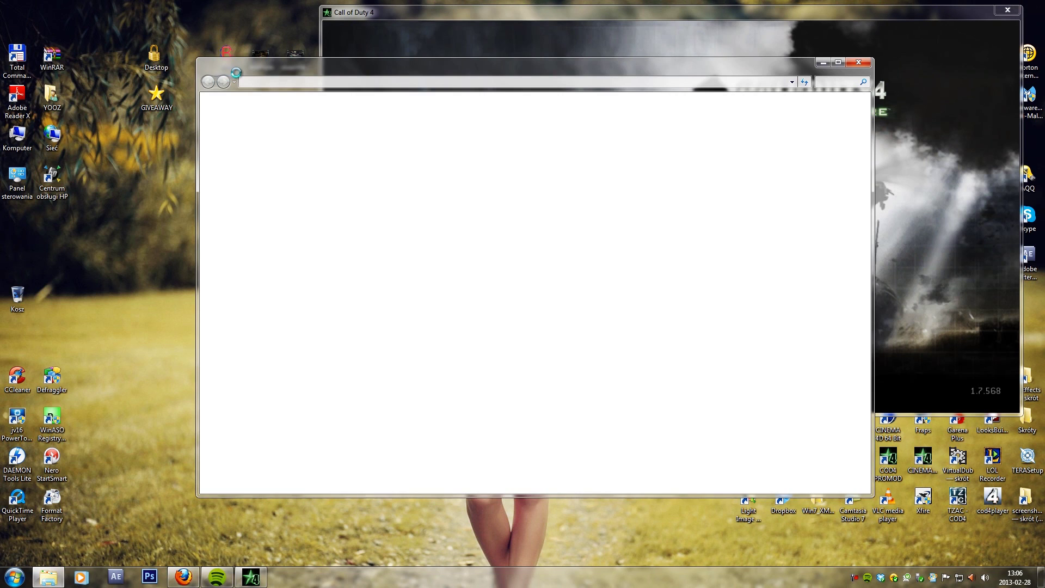
{"action": "left_click_drag", "start_coordinate": [366, 71], "coordinate": [194, 69]}
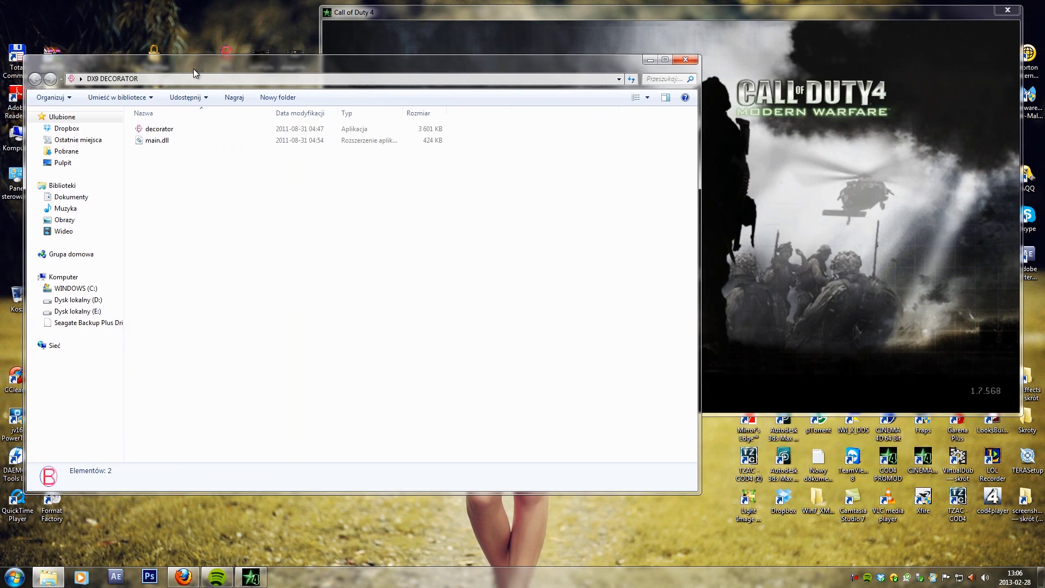
{"action": "double_click", "coordinate": [157, 135]}
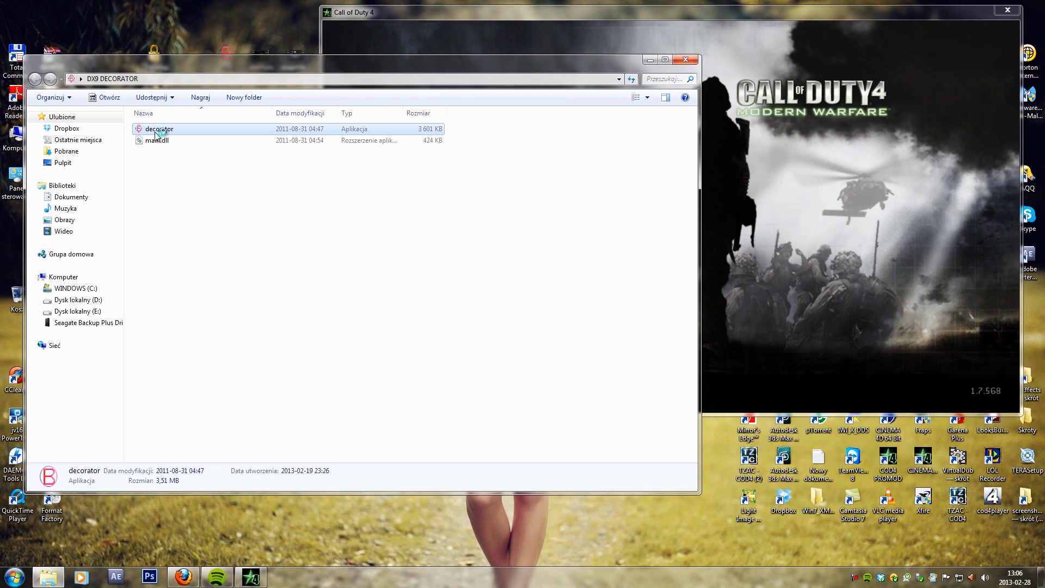
Switch the decorator to English, target Call of Duty 4 and enable hide.
{"action": "left_click", "coordinate": [686, 60]}
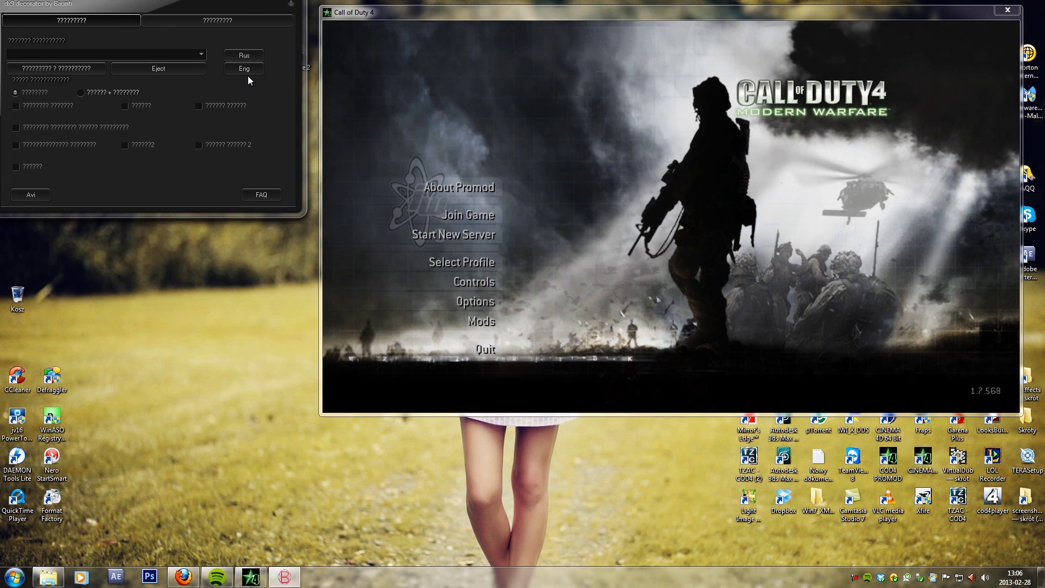
{"action": "left_click", "coordinate": [247, 72]}
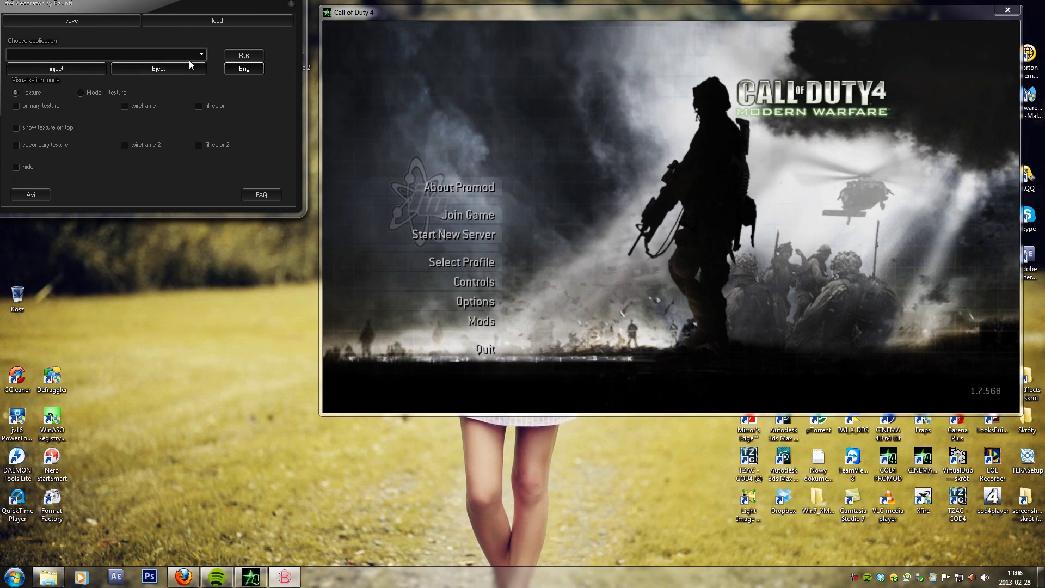
{"action": "left_click", "coordinate": [202, 54]}
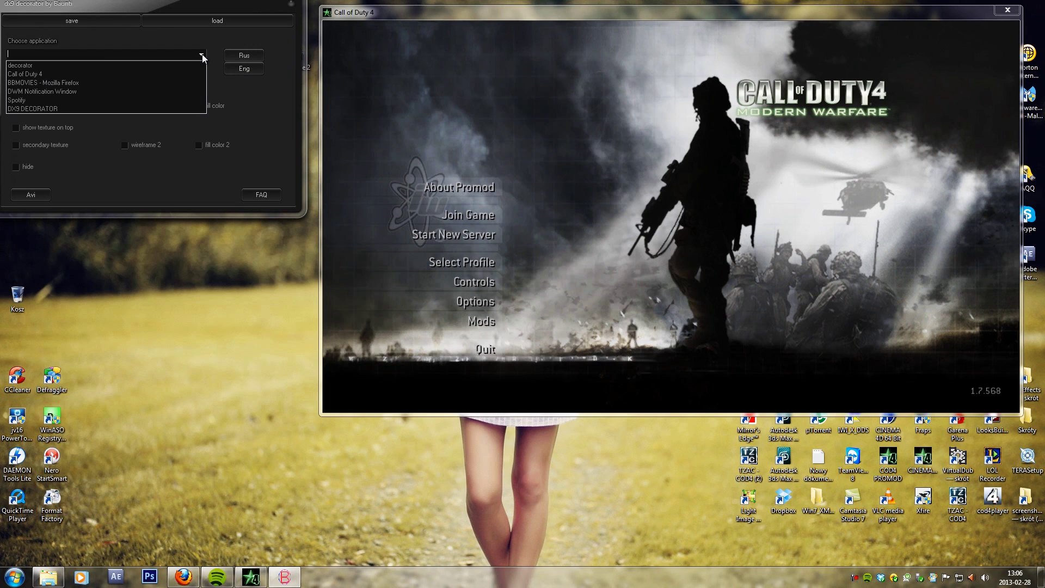
{"action": "left_click", "coordinate": [72, 75]}
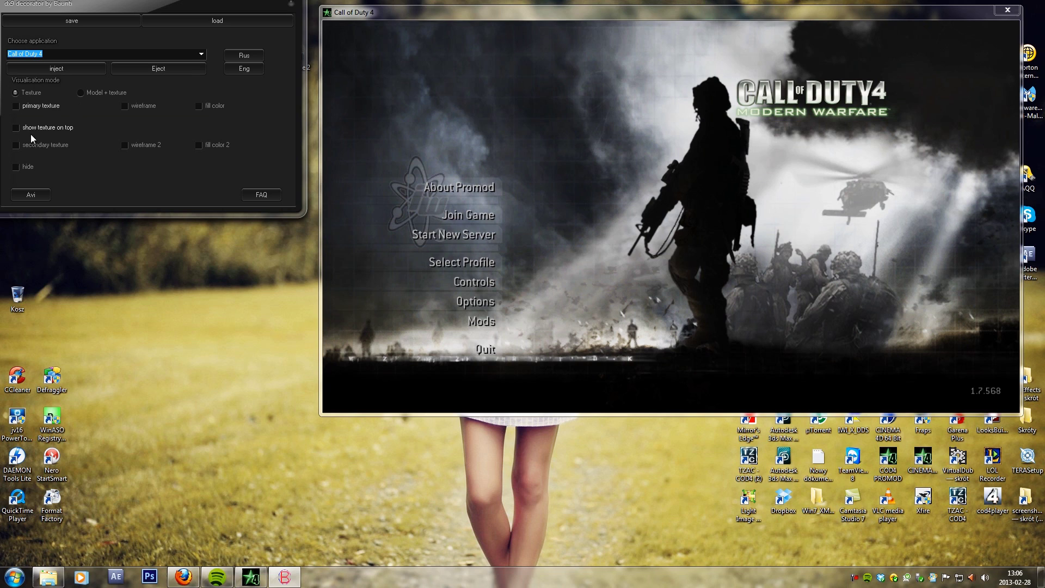
{"action": "left_click", "coordinate": [17, 168]}
{"action": "left_click", "coordinate": [250, 197]}
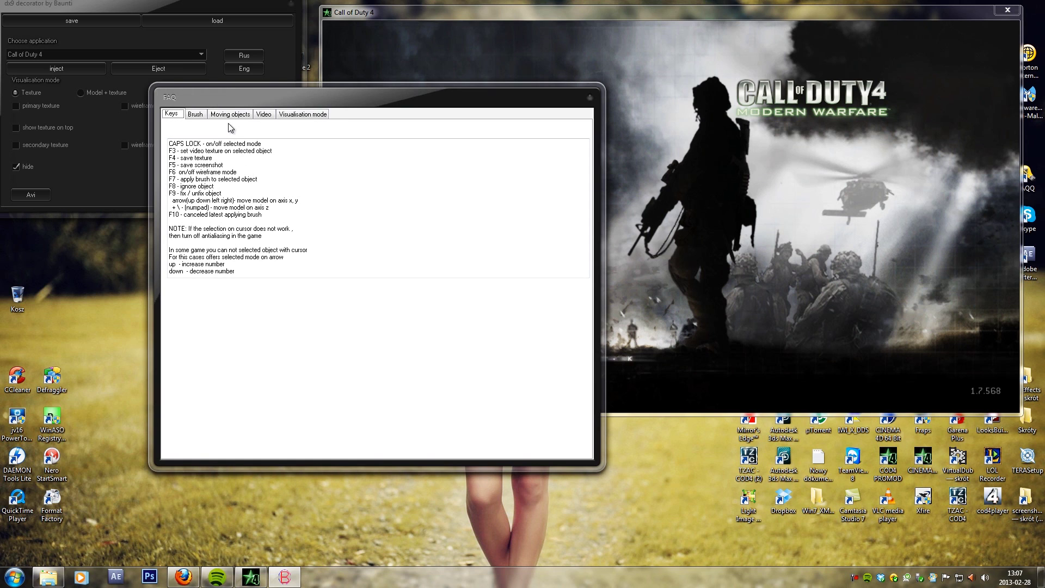
{"action": "mouse_move", "coordinate": [211, 99]}
{"action": "left_mouse_down"}
{"action": "mouse_move", "coordinate": [293, 104]}
{"action": "mouse_move", "coordinate": [192, 106]}
{"action": "left_mouse_up"}
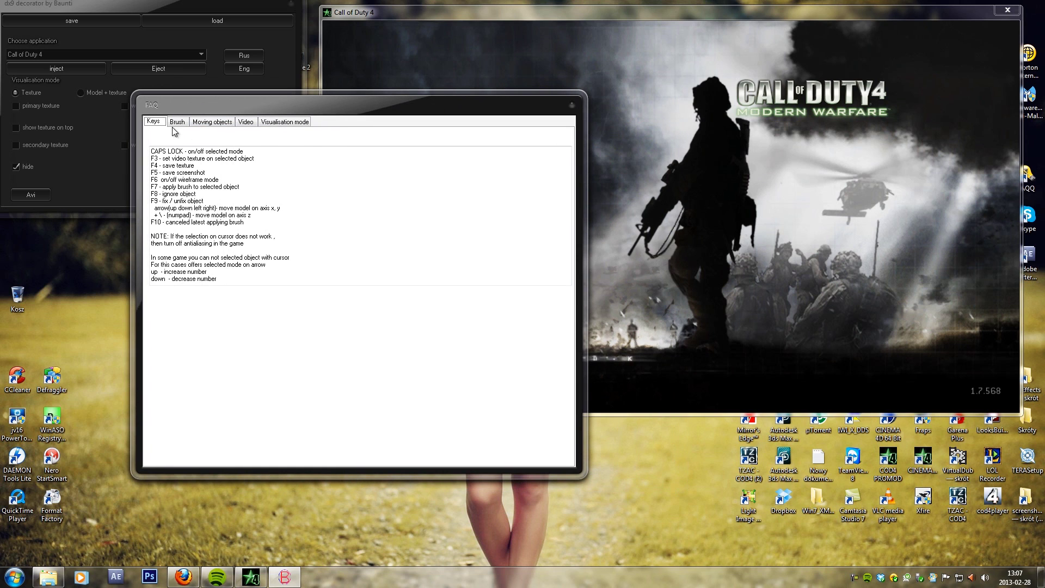
{"action": "left_click", "coordinate": [177, 122]}
{"action": "left_click", "coordinate": [212, 122]}
{"action": "left_click", "coordinate": [246, 122]}
{"action": "left_click", "coordinate": [274, 122]}
{"action": "left_click", "coordinate": [243, 122]}
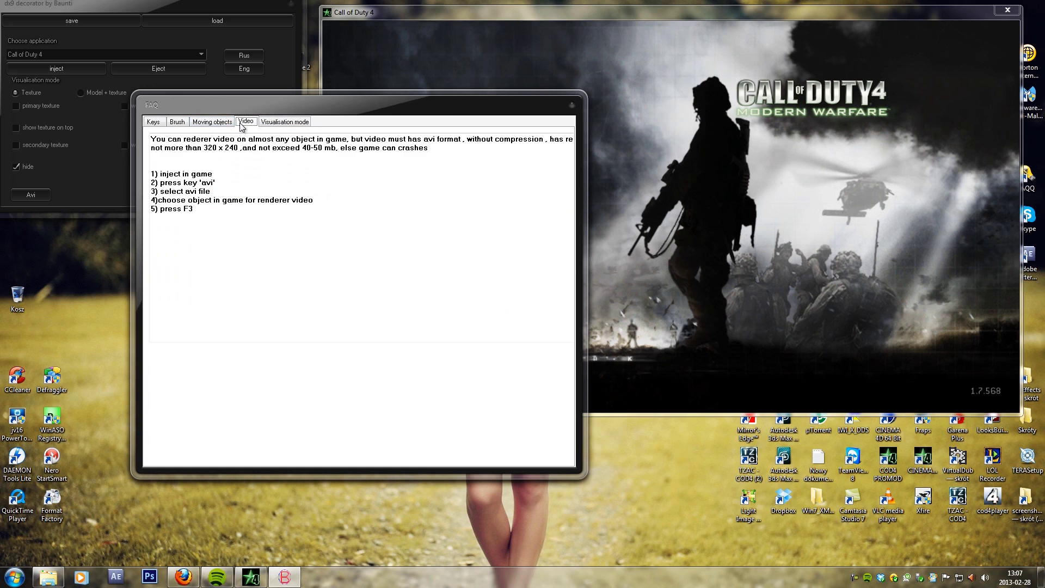
{"action": "left_click", "coordinate": [227, 123]}
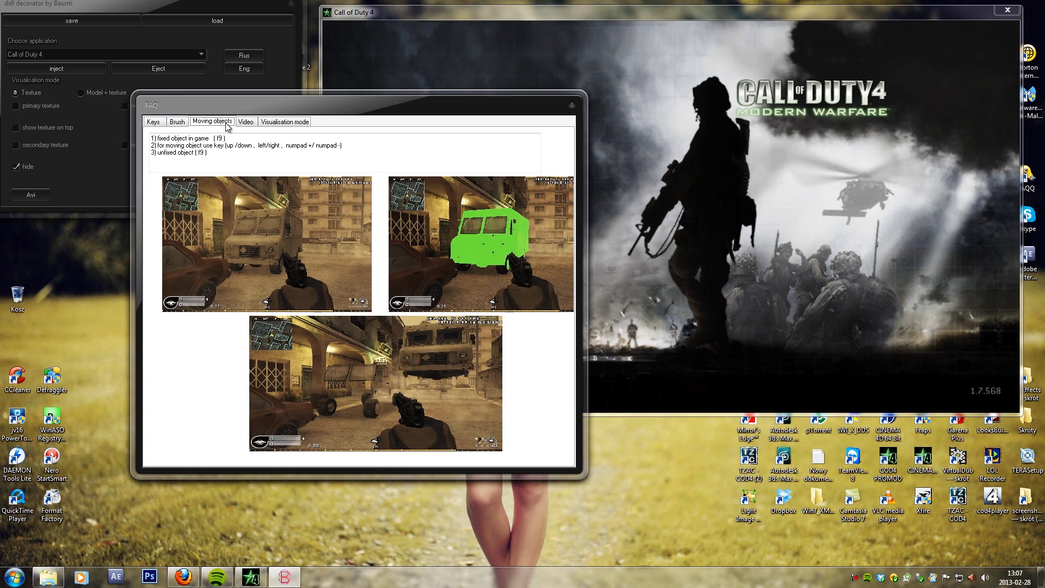
{"action": "left_click", "coordinate": [179, 123]}
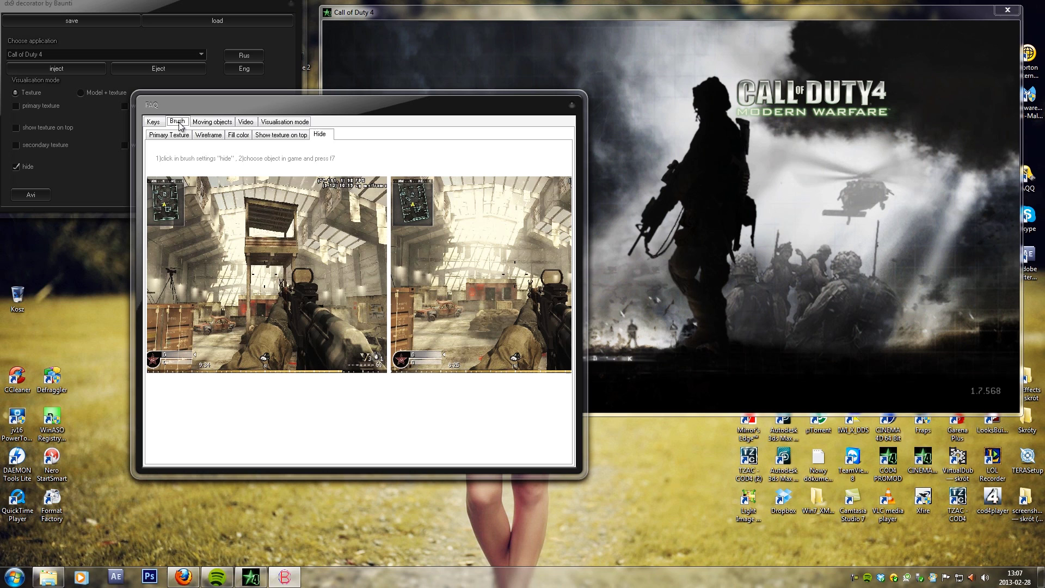
{"action": "left_click", "coordinate": [153, 122]}
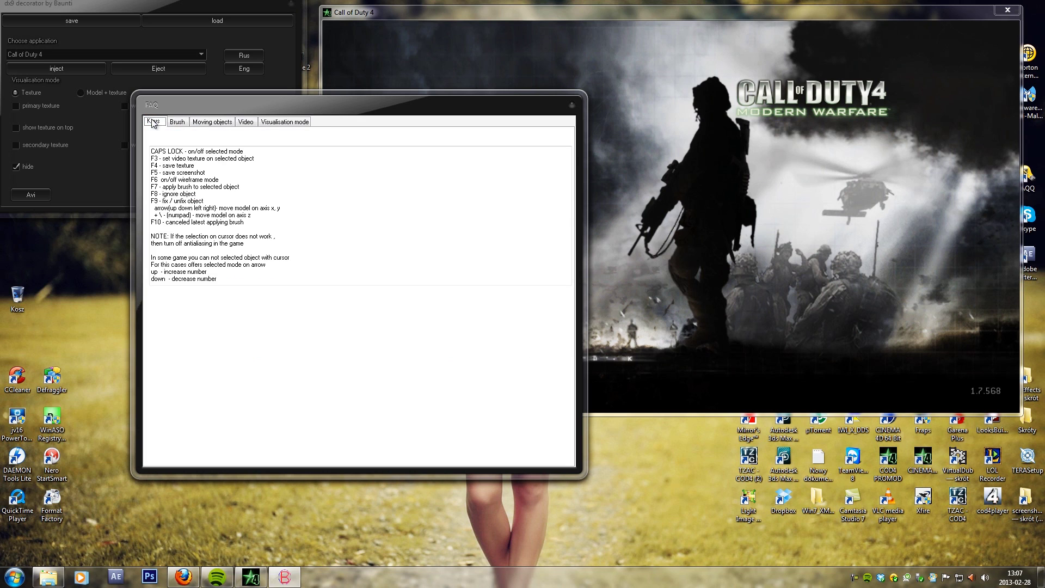
{"action": "left_click", "coordinate": [180, 122]}
{"action": "left_click", "coordinate": [179, 135]}
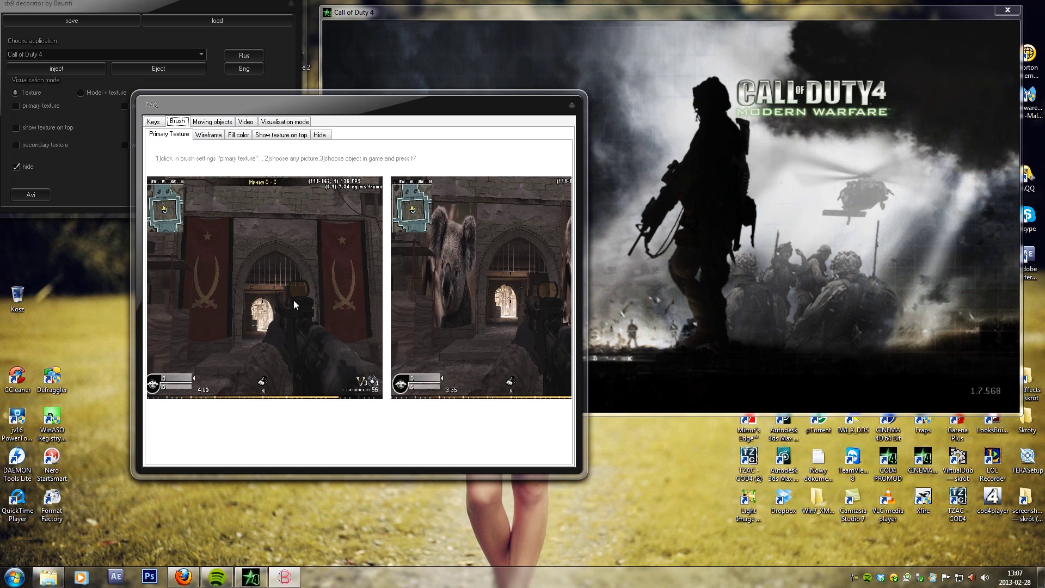
{"action": "left_click", "coordinate": [154, 122]}
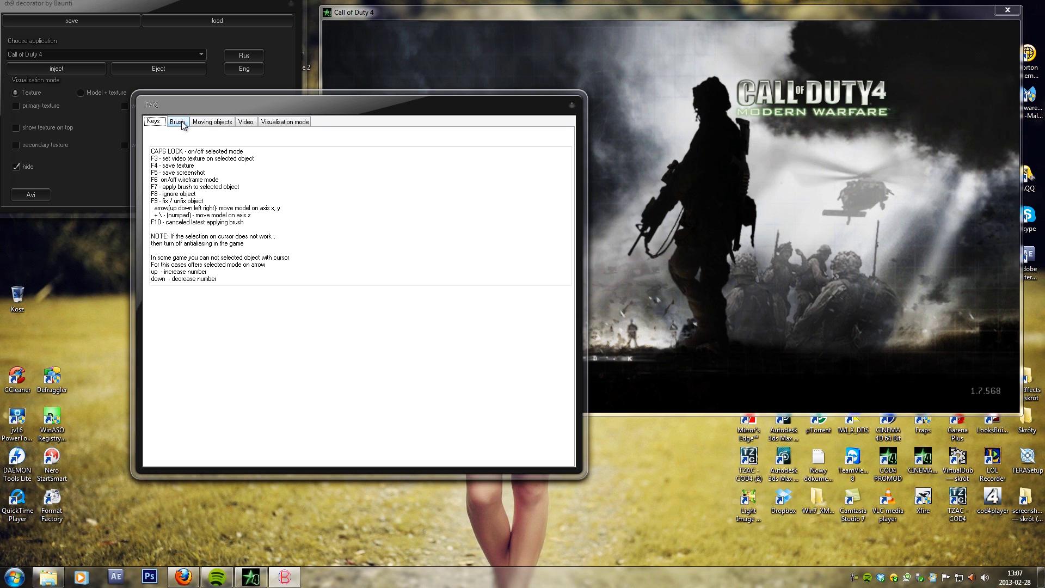
{"action": "left_click", "coordinate": [183, 125]}
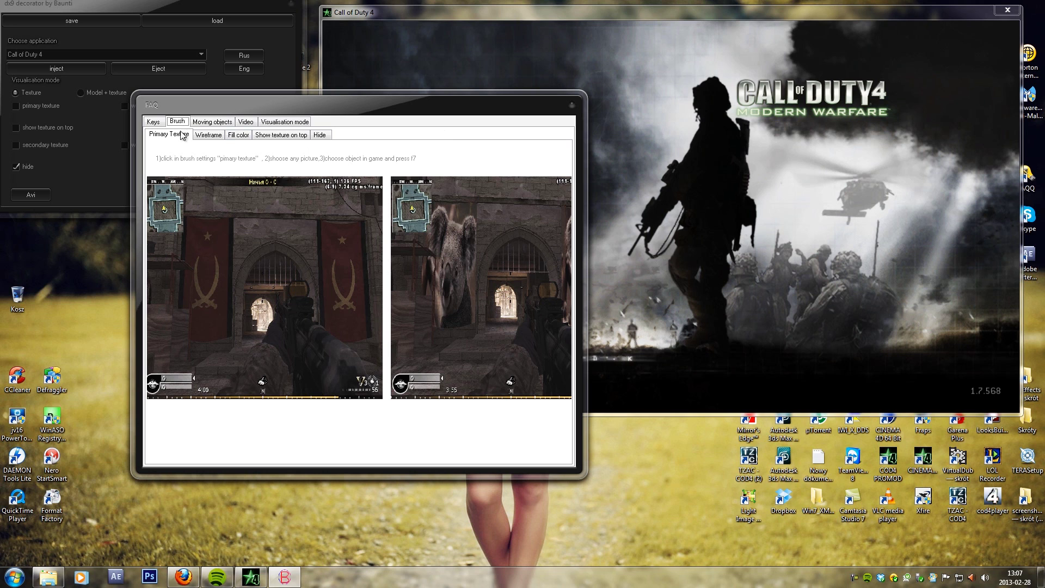
{"action": "left_click", "coordinate": [213, 121]}
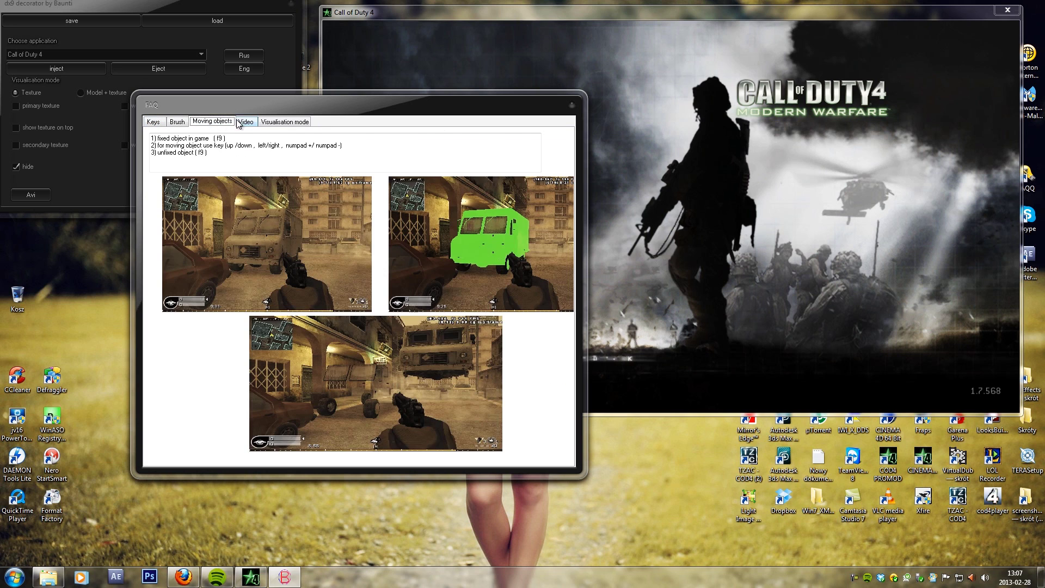
{"action": "left_click", "coordinate": [284, 121]}
{"action": "left_click", "coordinate": [246, 121]}
{"action": "left_click", "coordinate": [199, 125]}
{"action": "left_click", "coordinate": [178, 122]}
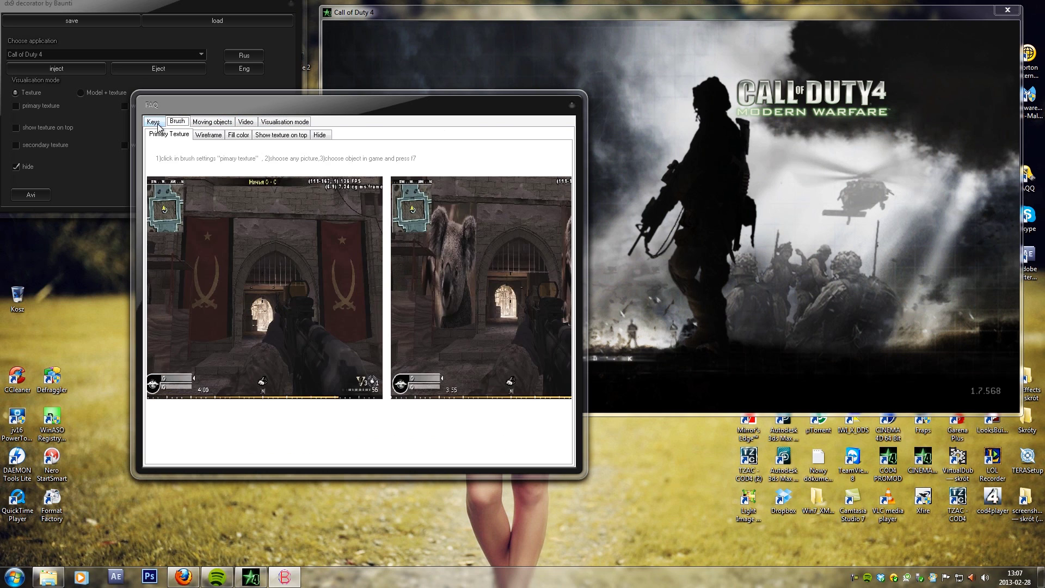
{"action": "left_click", "coordinate": [153, 121]}
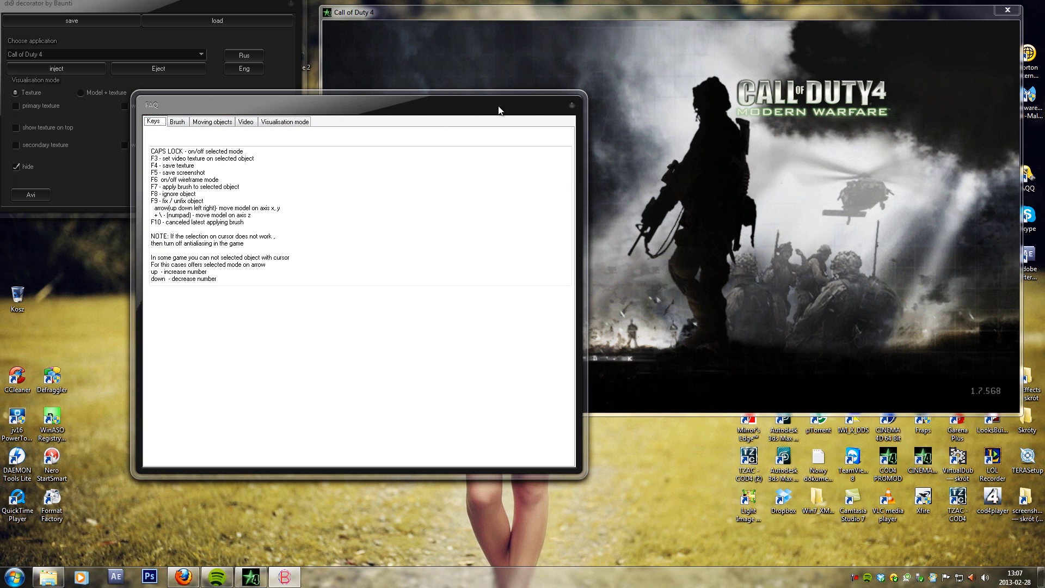
Close the FAQ and inject DX9 Decorator into the Call of Duty 4 window.
{"action": "left_click", "coordinate": [572, 104]}
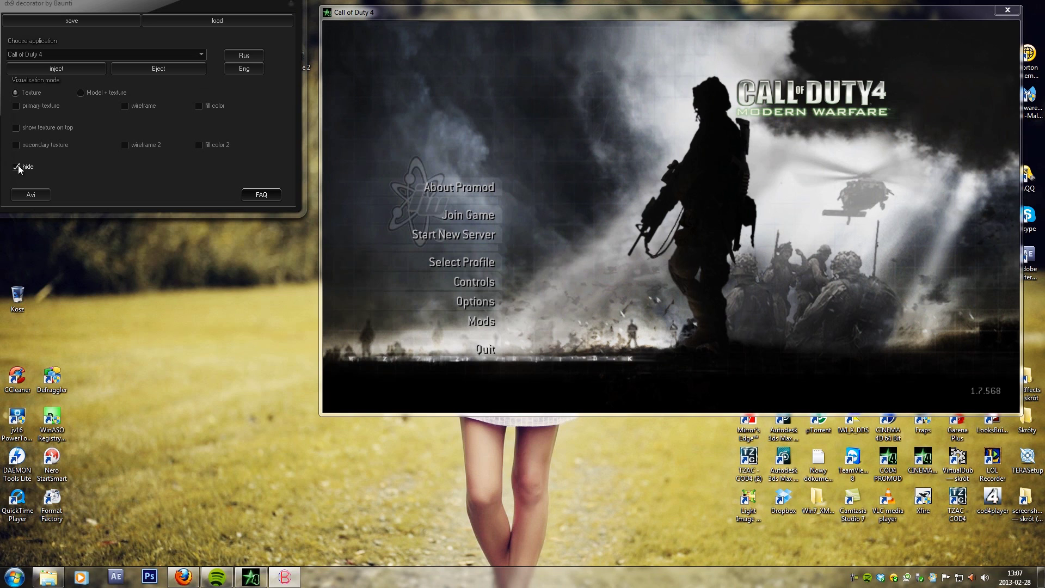
{"action": "left_click", "coordinate": [47, 66]}
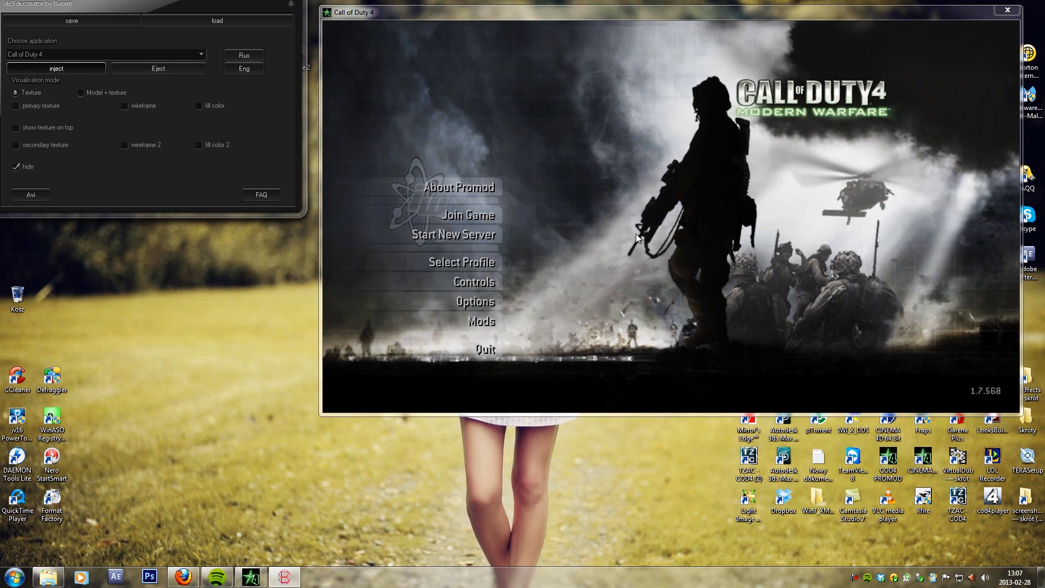
{"action": "left_click", "coordinate": [674, 188]}
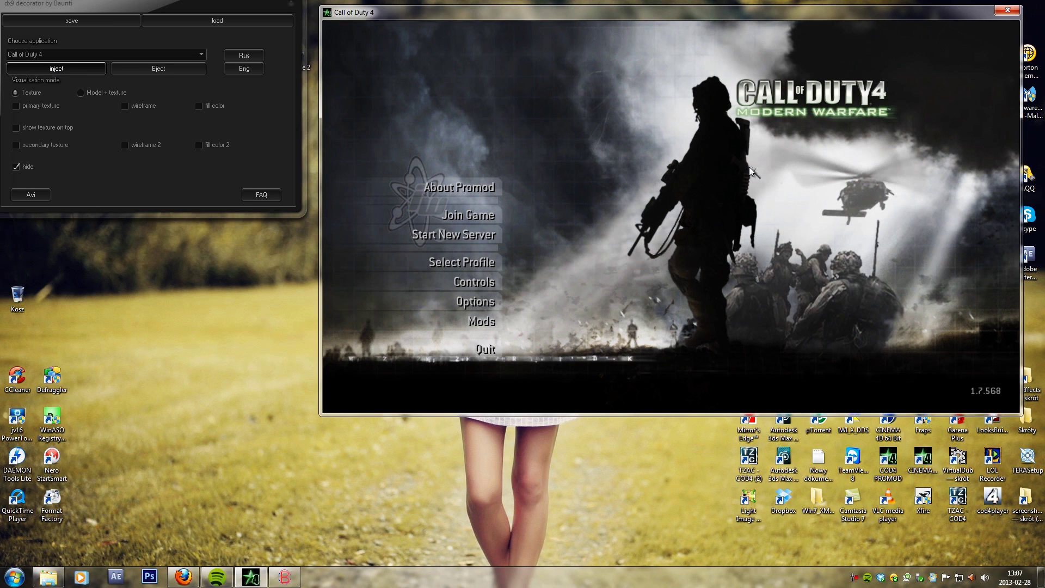
Run /devmap mp_strike in the game console to load the Strike map.
{"action": "key", "text": "grave"}
{"action": "type", "text": "/devmap mp_"}
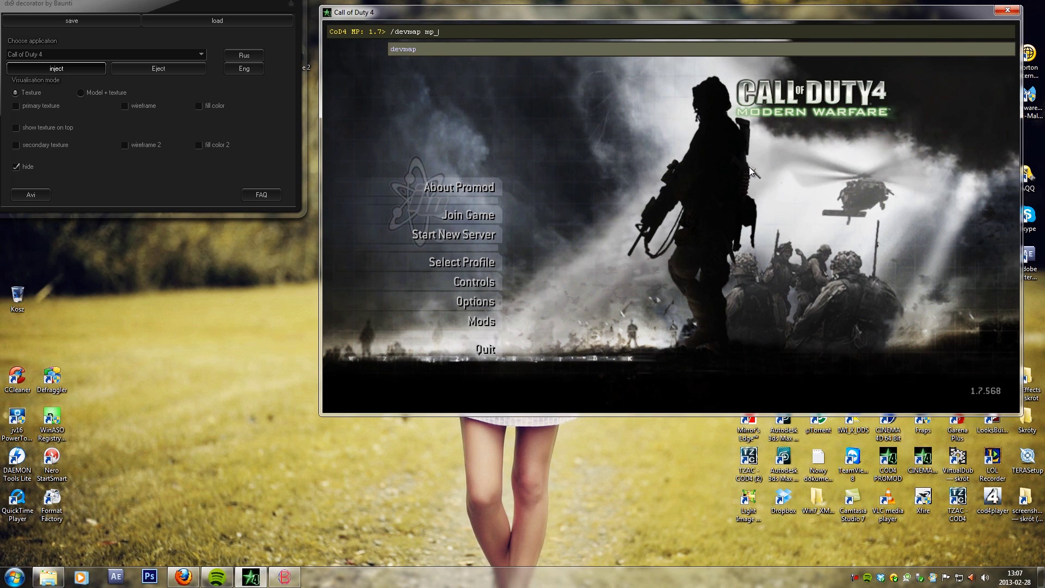
{"action": "type", "text": "rash"}
{"action": "key", "text": "BackSpace"}
{"action": "key", "text": "BackSpace"}
{"action": "key", "text": "BackSpace"}
{"action": "type", "text": "str"}
{"action": "key", "text": "Return"}
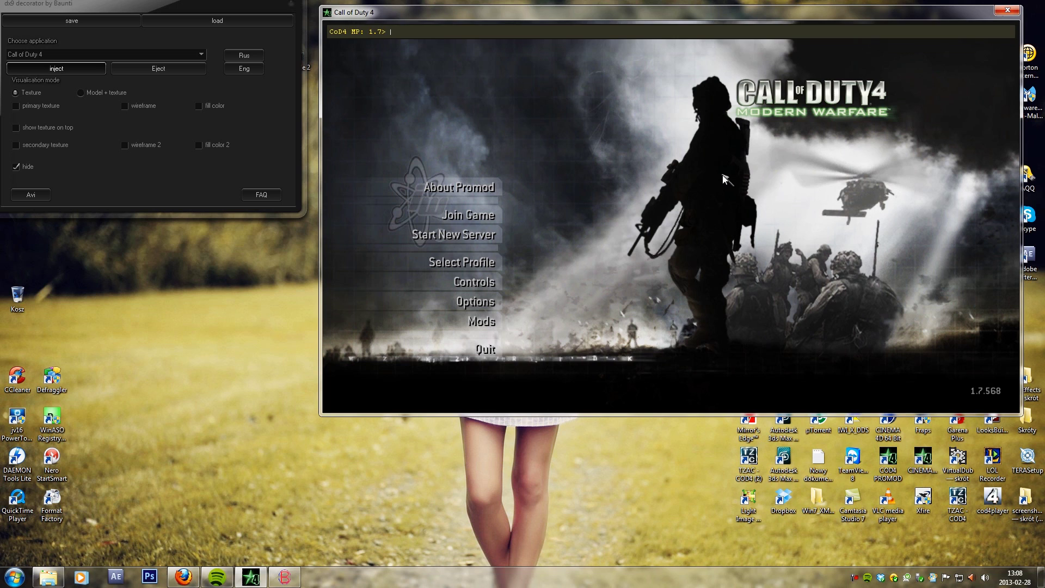
{"action": "type", "text": "/devmap str"}
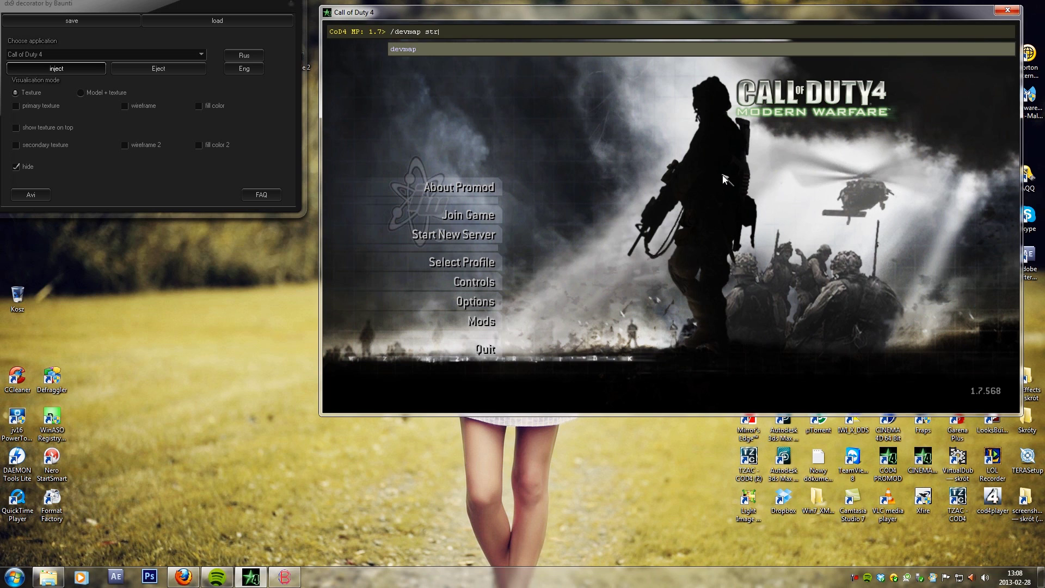
{"action": "type", "text": "ikerike"}
{"action": "key", "text": "Return"}
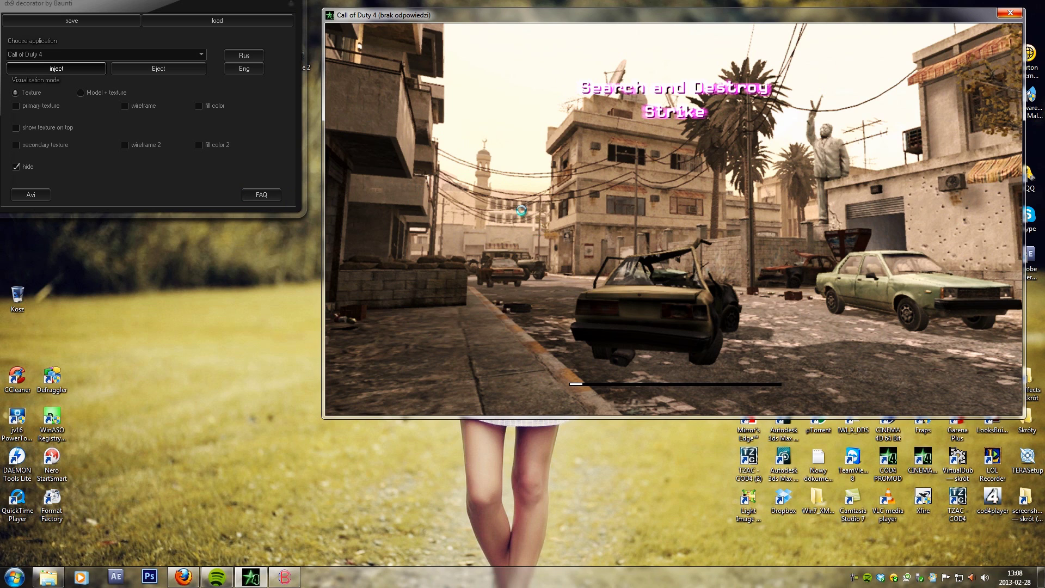
Move the decorator panel lower and join the Strike match with a team and class.
{"action": "mouse_move", "coordinate": [141, 4]}
{"action": "left_mouse_down"}
{"action": "mouse_move", "coordinate": [152, 32]}
{"action": "mouse_move", "coordinate": [152, 133]}
{"action": "left_mouse_up"}
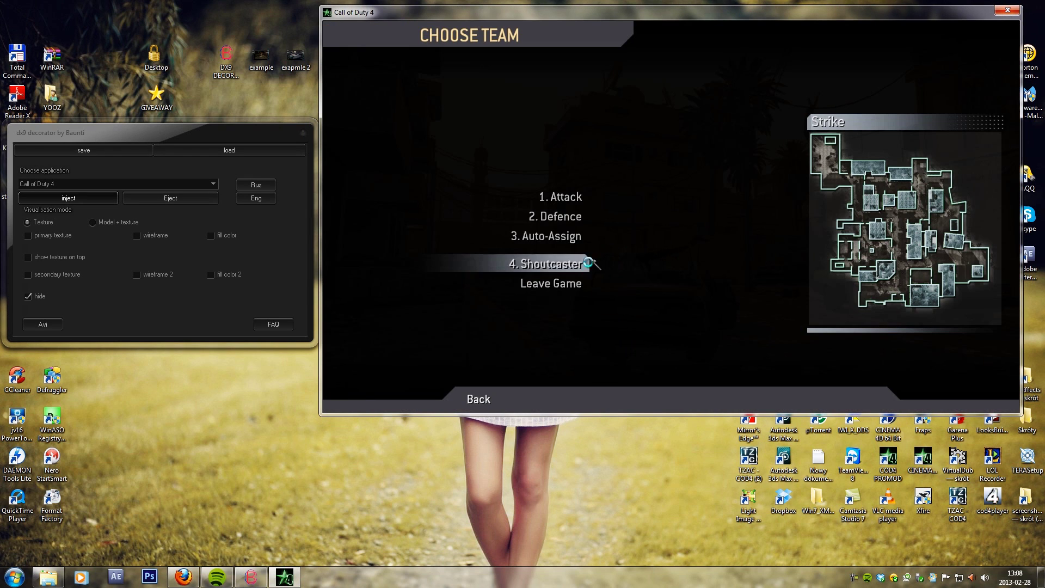
{"action": "left_click", "coordinate": [438, 219]}
{"action": "left_click", "coordinate": [444, 157]}
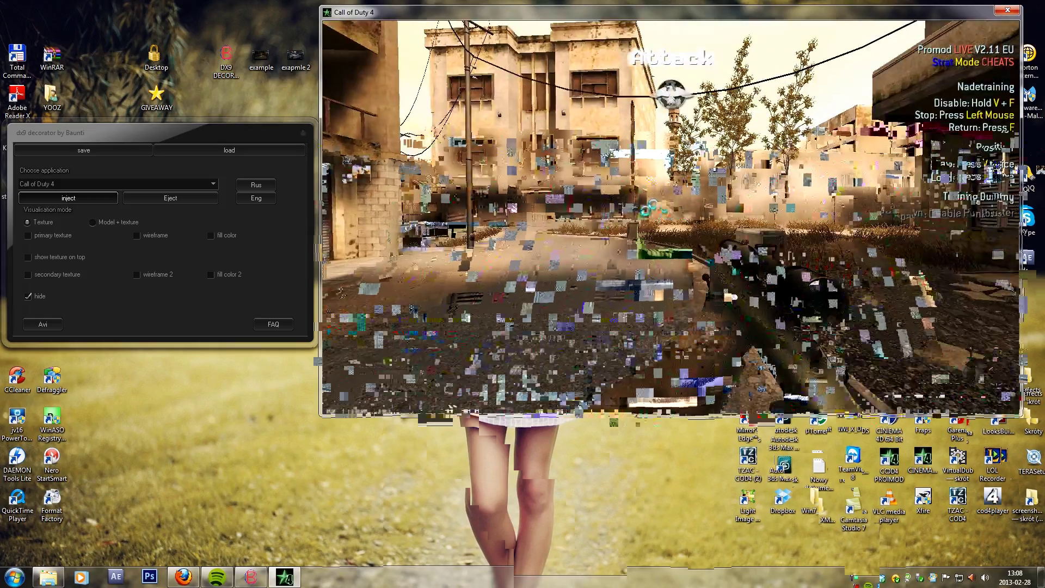
Fly down the street and over the rooftops to the satellite dish, then turn noclip off.
{"action": "key", "text": "w"}
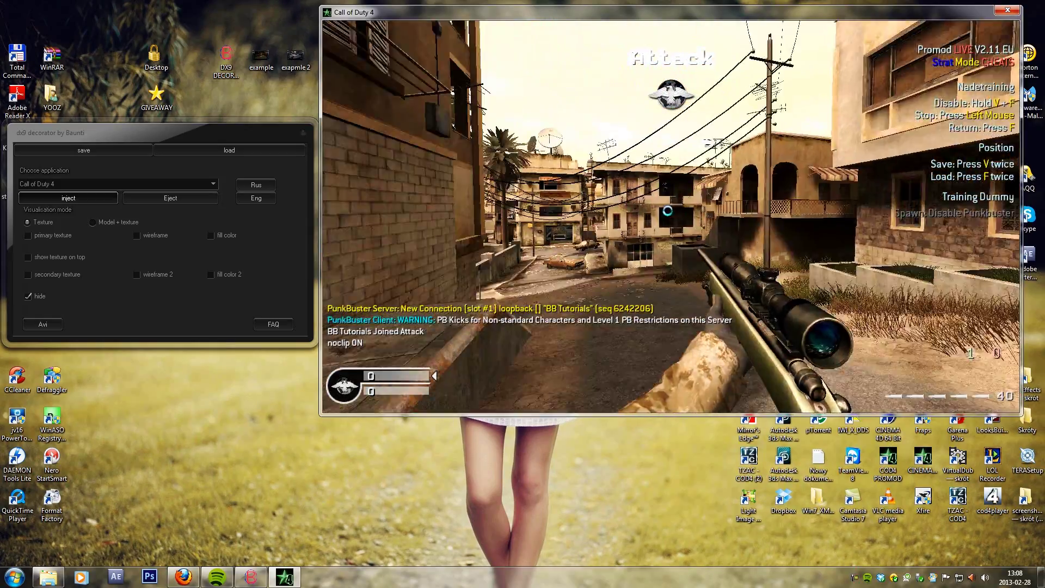
{"action": "key", "text": "w"}
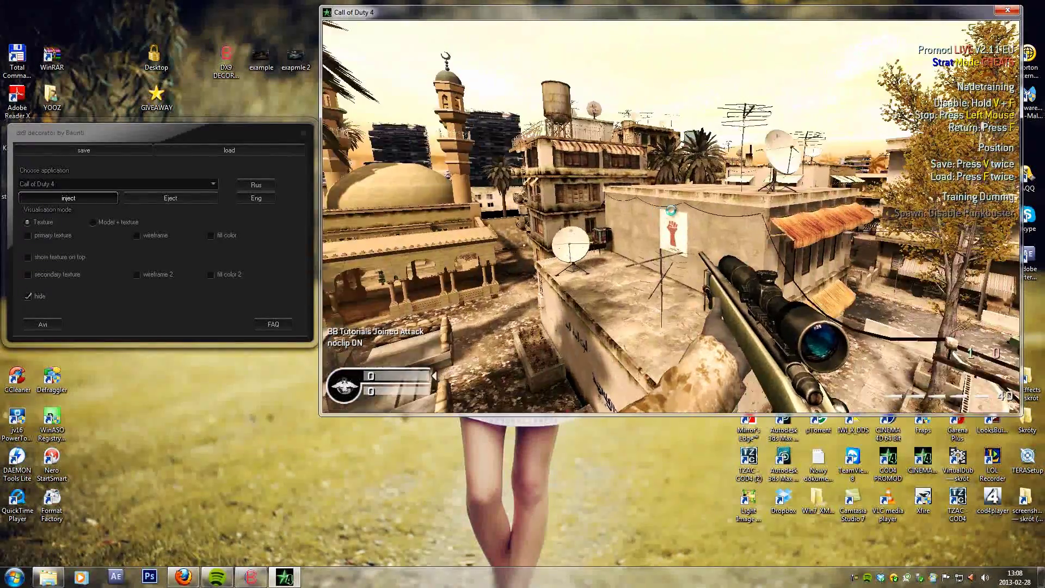
{"action": "key", "text": "w"}
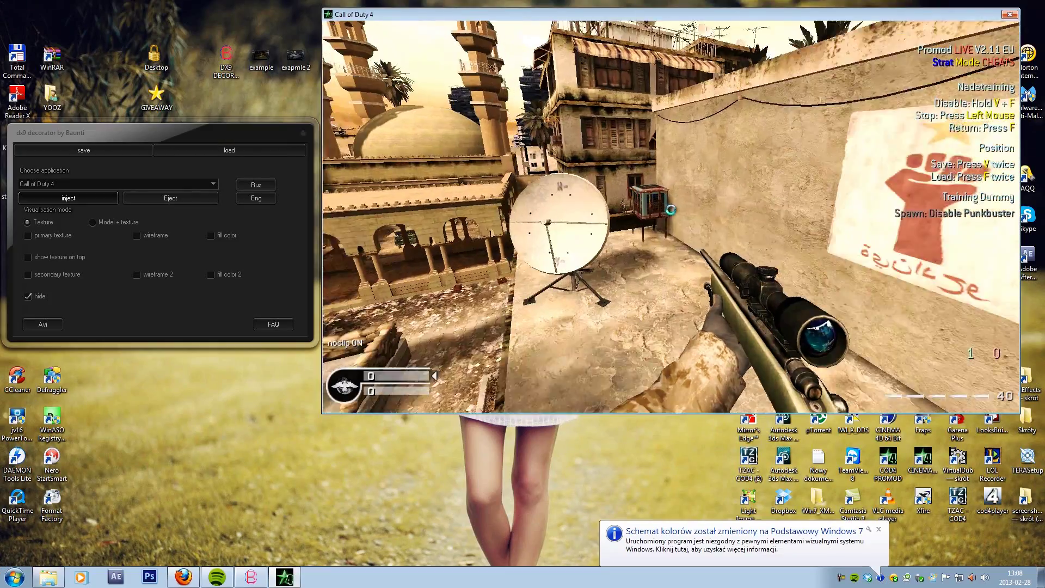
{"action": "key", "text": "n"}
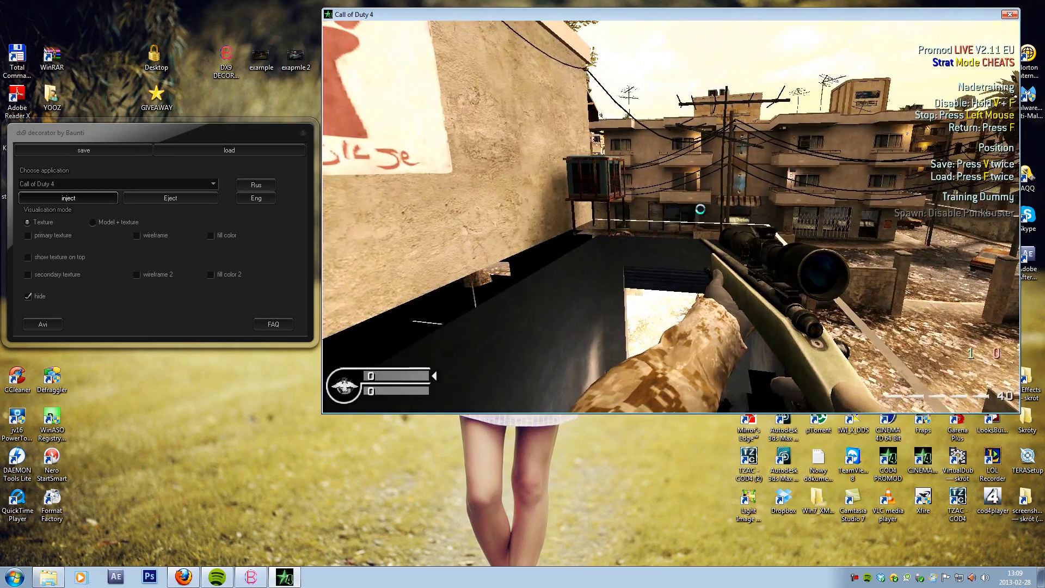
Snipe across the statue square, hop to the decorator and back, and toggle the Insert overlay.
{"action": "right_click", "coordinate": [661, 210]}
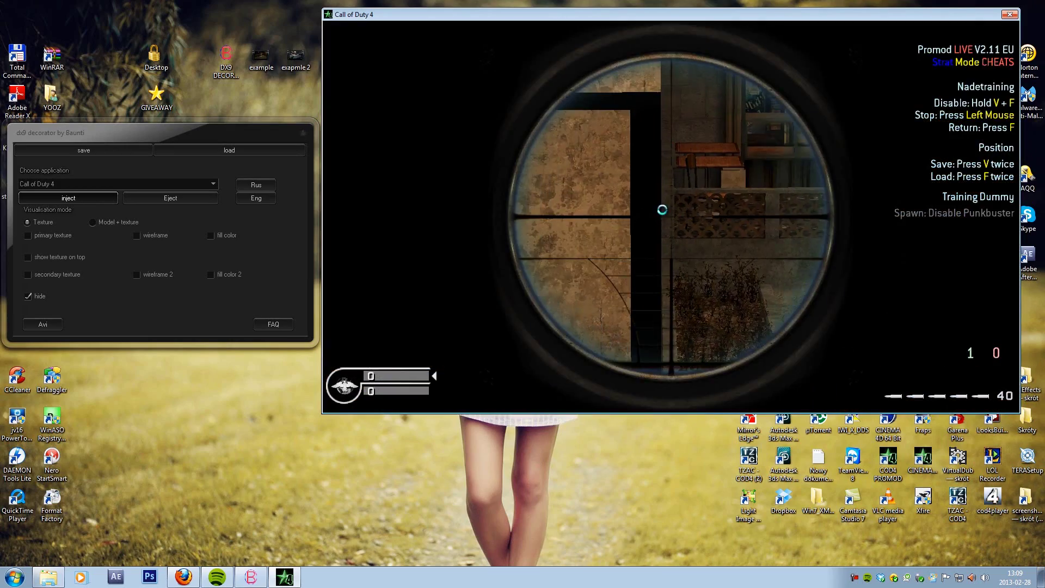
{"action": "left_click", "coordinate": [662, 209]}
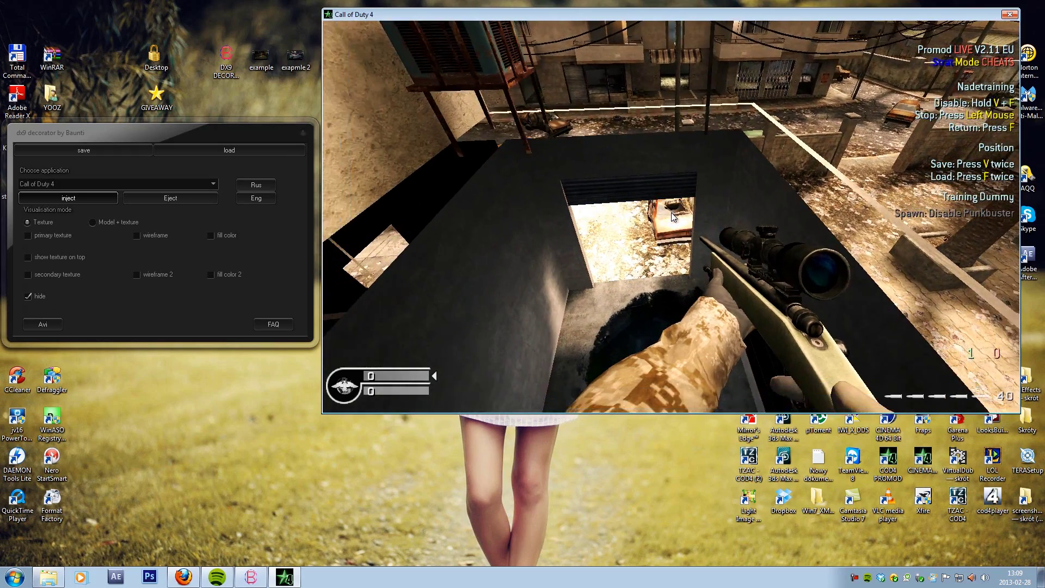
{"action": "key", "text": "alt+Tab"}
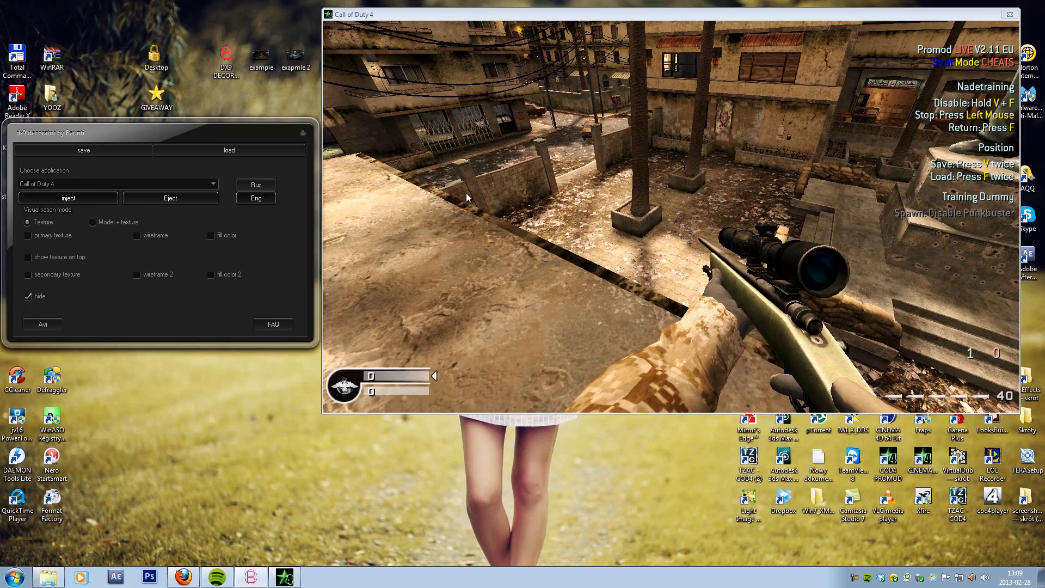
{"action": "left_click", "coordinate": [670, 211]}
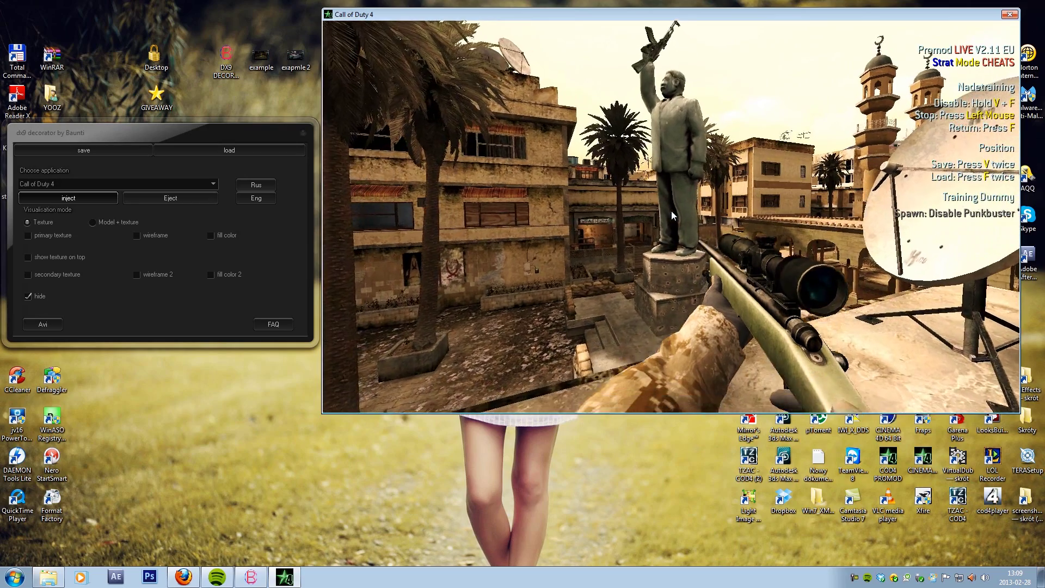
{"action": "key", "text": "Insert"}
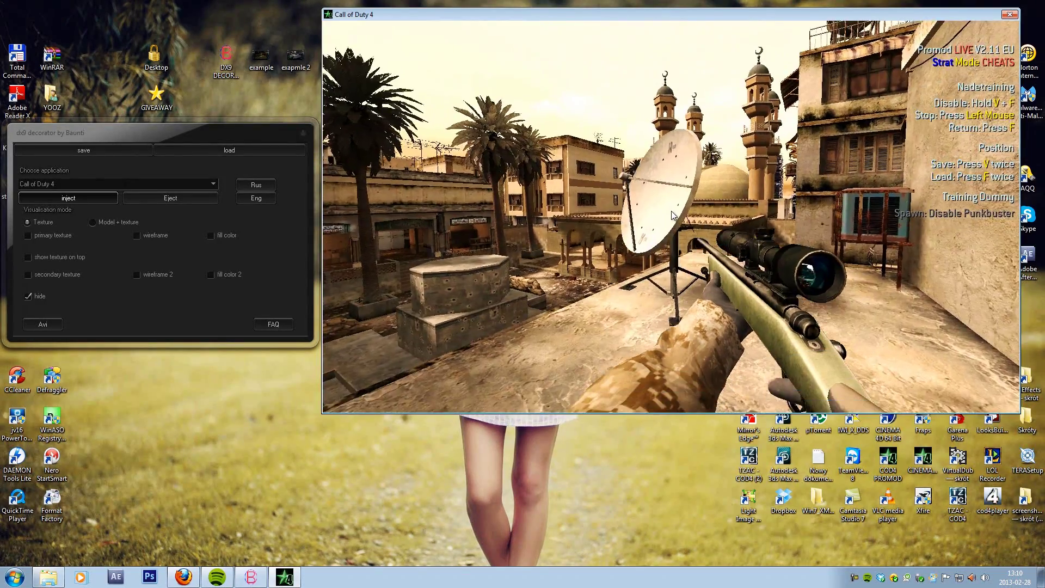
{"action": "key", "text": "alt+Tab"}
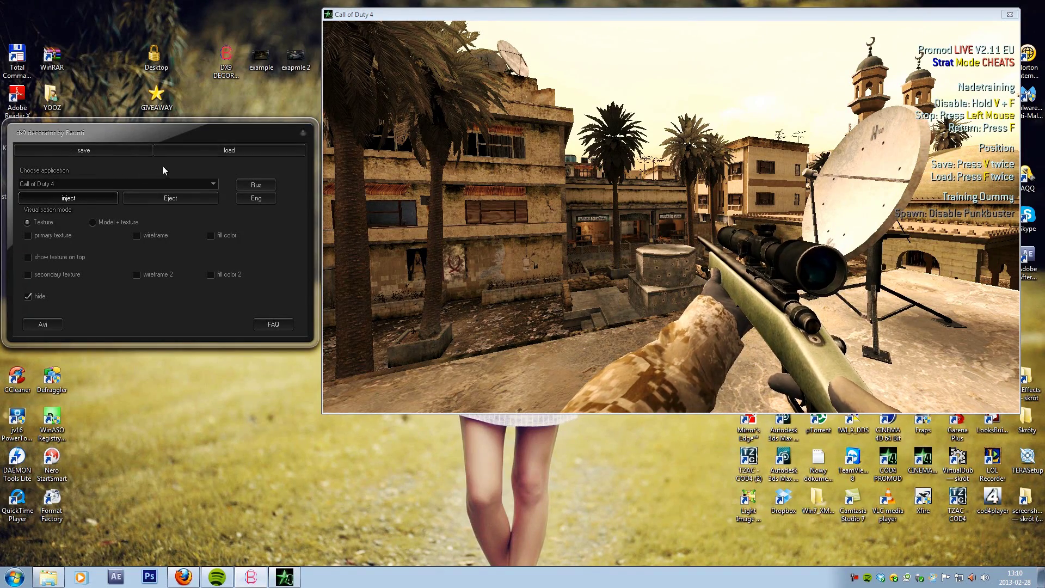
Toggle noclip, return to the saved rooftop position, and scope and shoot the training dummy.
{"action": "left_click", "coordinate": [615, 189]}
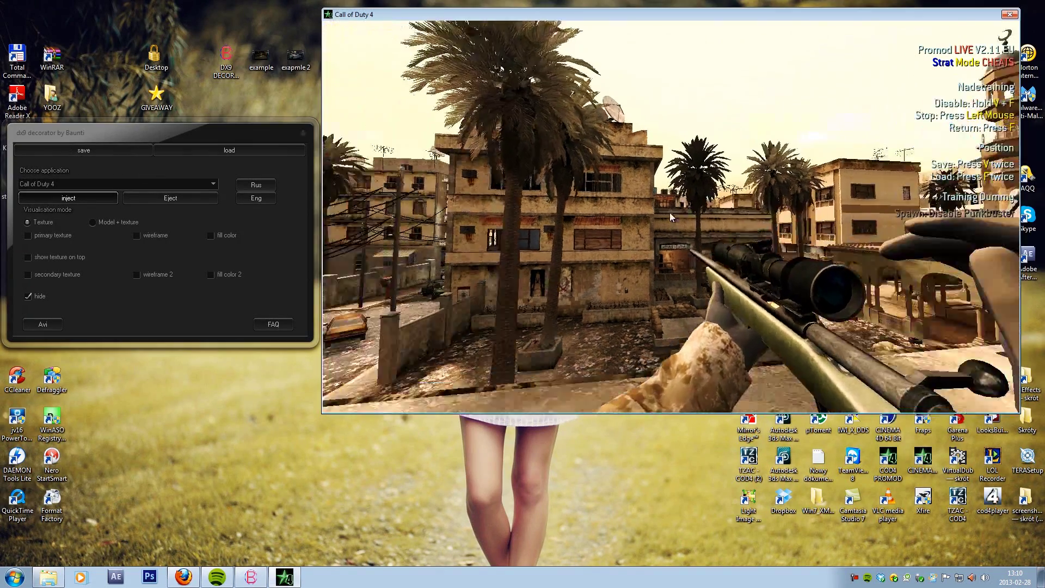
{"action": "key", "text": "v"}
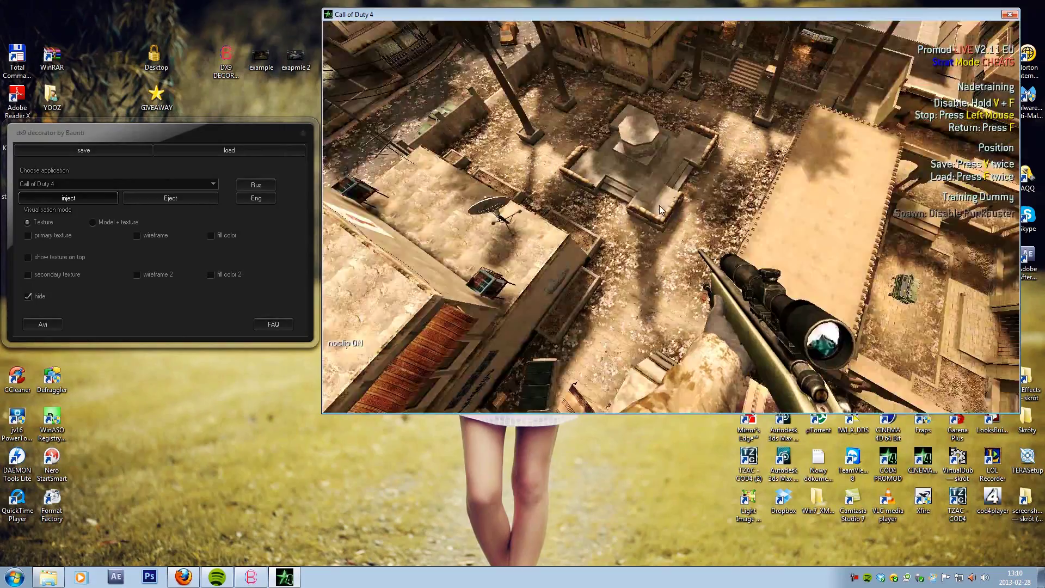
{"action": "key", "text": "v"}
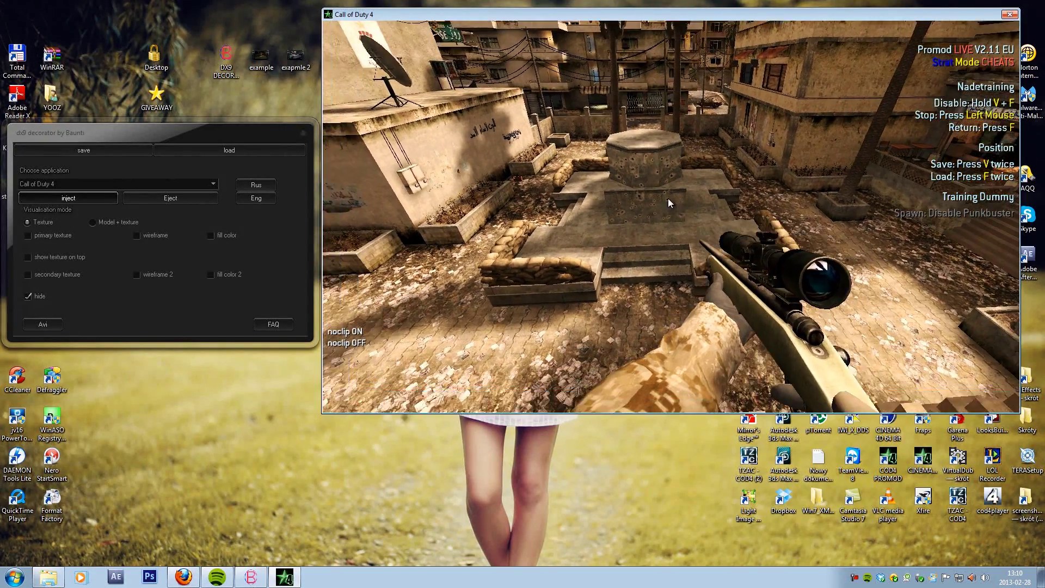
{"action": "key", "text": "f"}
{"action": "key", "text": "f"}
{"action": "right_click", "coordinate": [670, 210]}
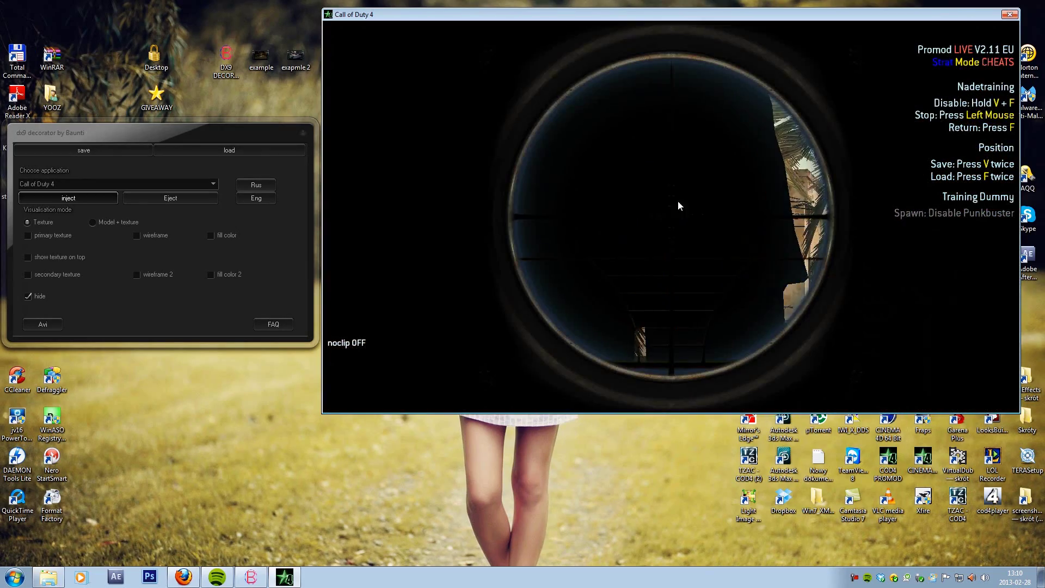
{"action": "left_click", "coordinate": [671, 211]}
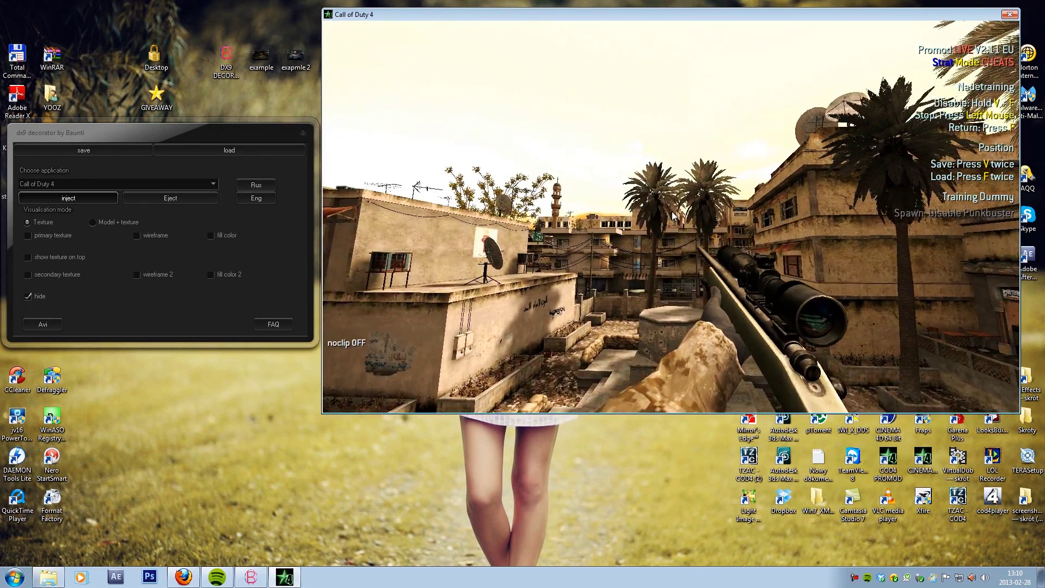
Move around the rooftop toward the palms, repeatedly aiming the sniper scope at the dummy on the pillar.
{"action": "key", "text": "w"}
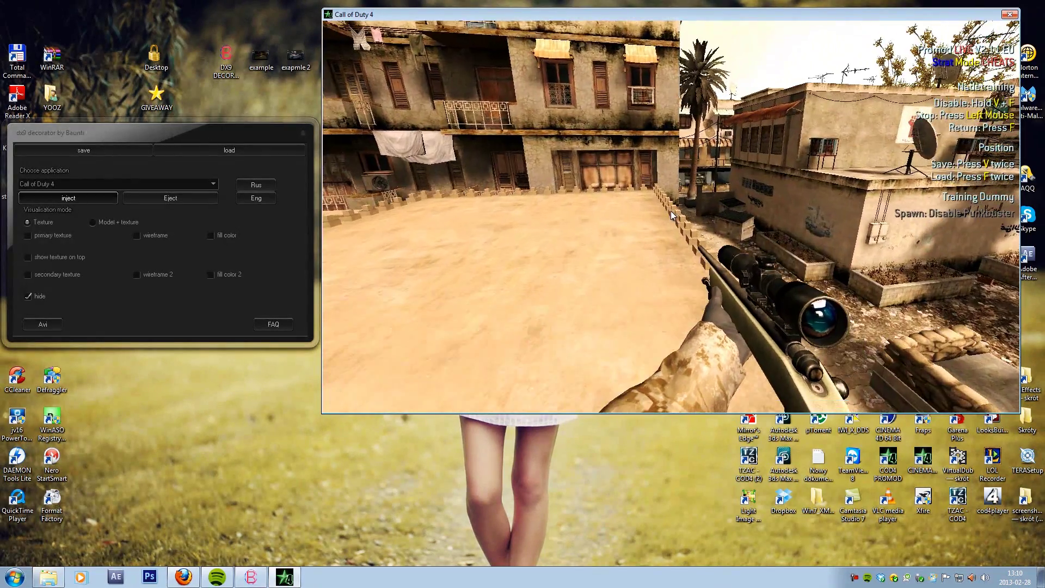
{"action": "key", "text": "w"}
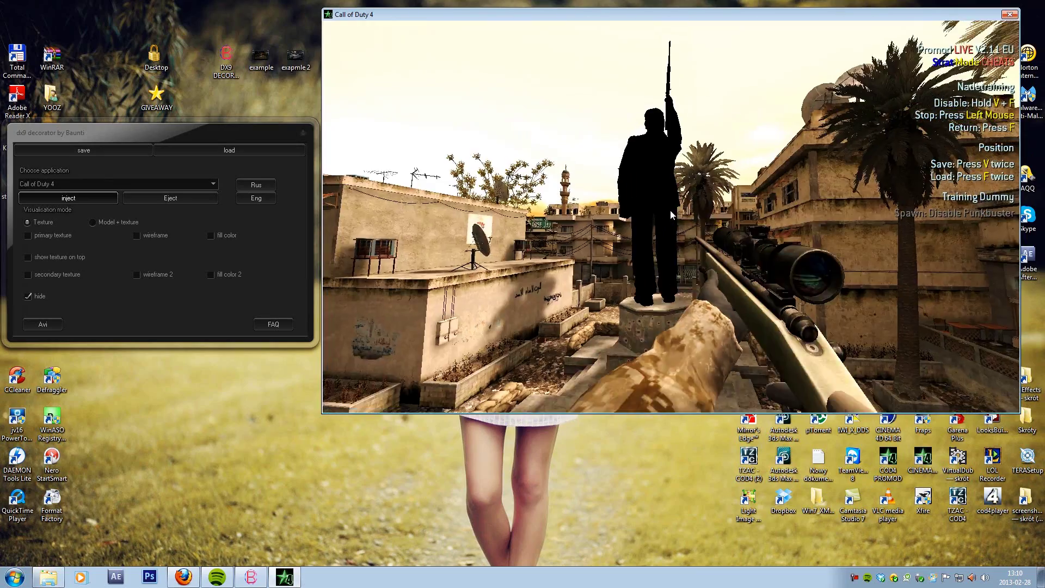
{"action": "right_click", "coordinate": [670, 210]}
{"action": "key", "text": "w"}
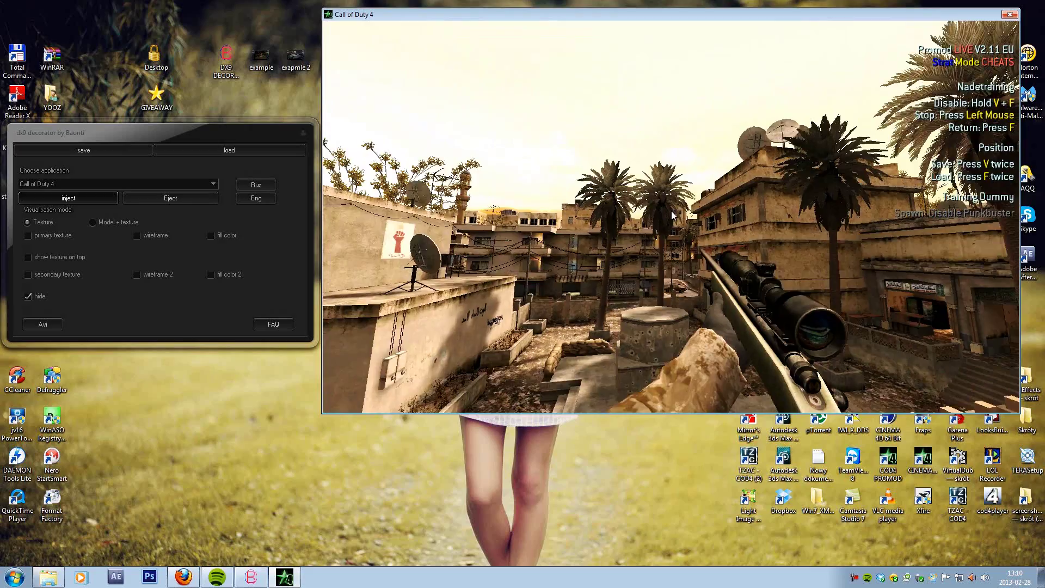
{"action": "key", "text": "w"}
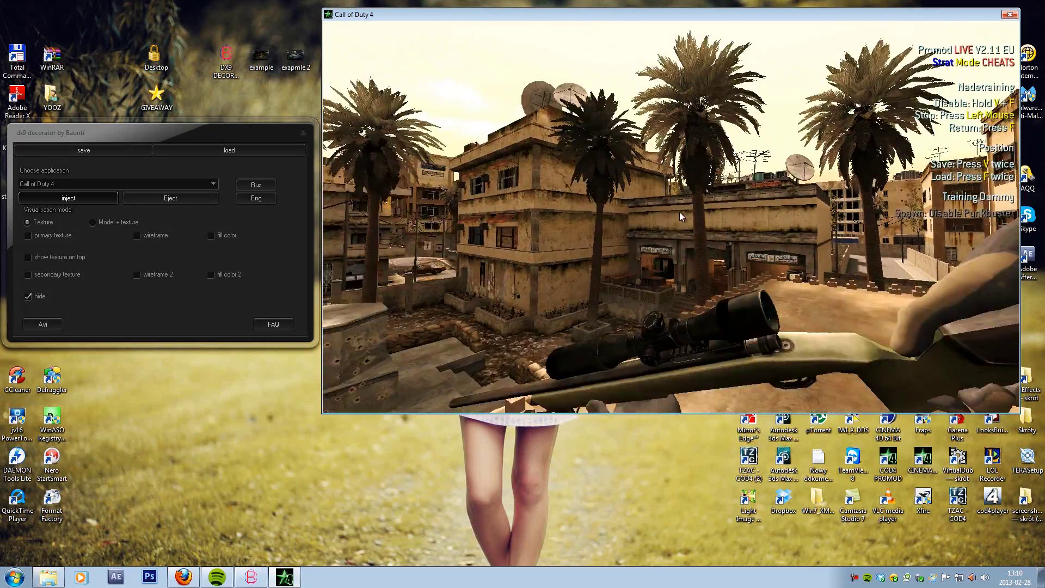
{"action": "key", "text": "w"}
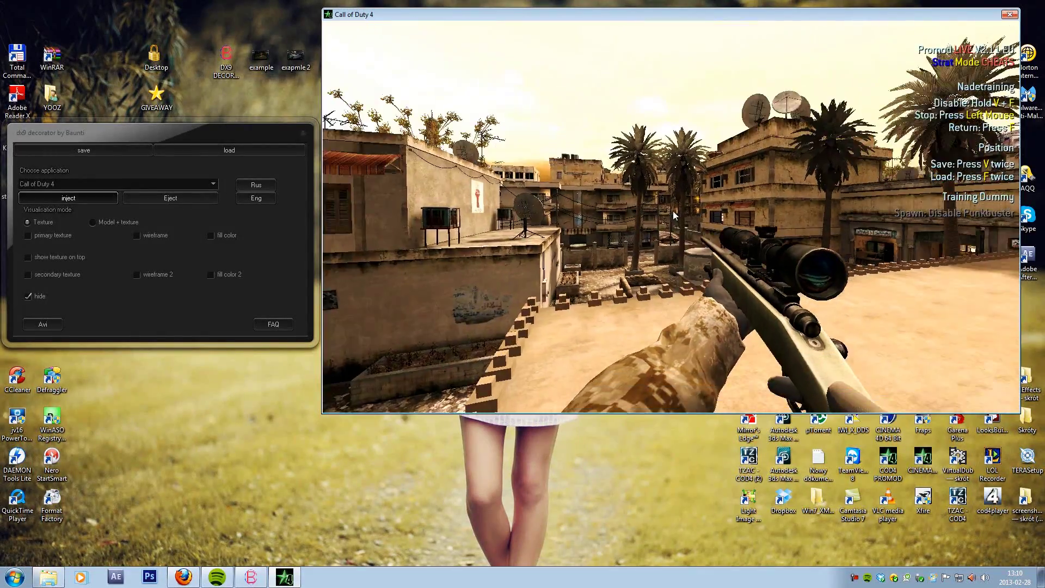
{"action": "right_click", "coordinate": [673, 211]}
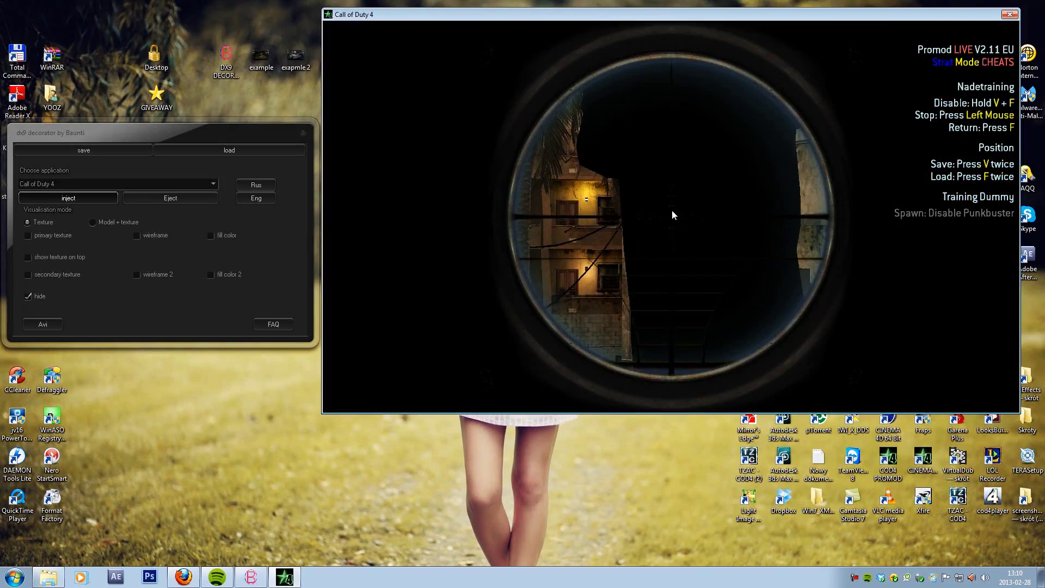
{"action": "right_click", "coordinate": [672, 210]}
{"action": "key", "text": "w"}
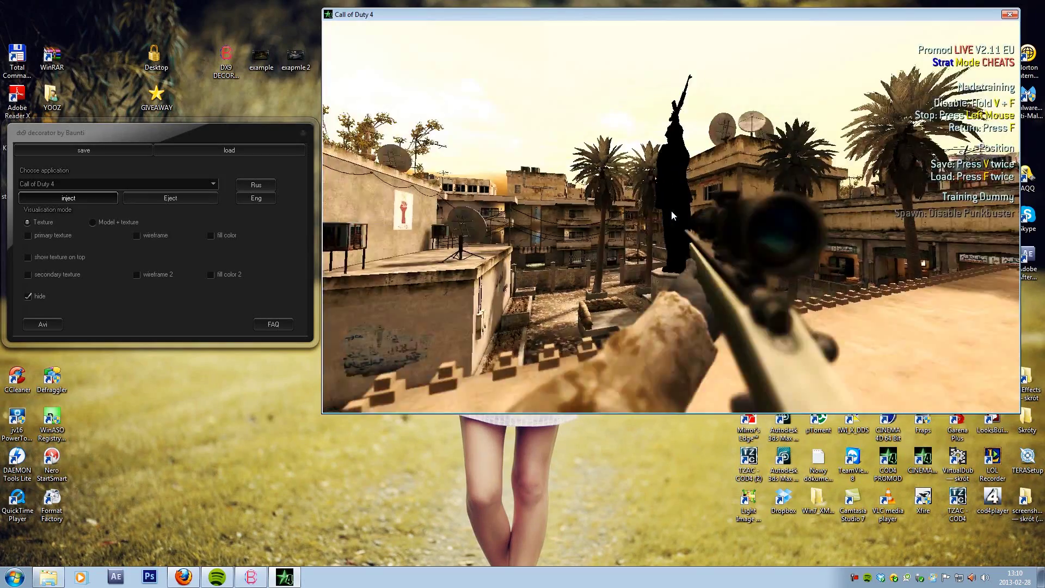
{"action": "key", "text": "s"}
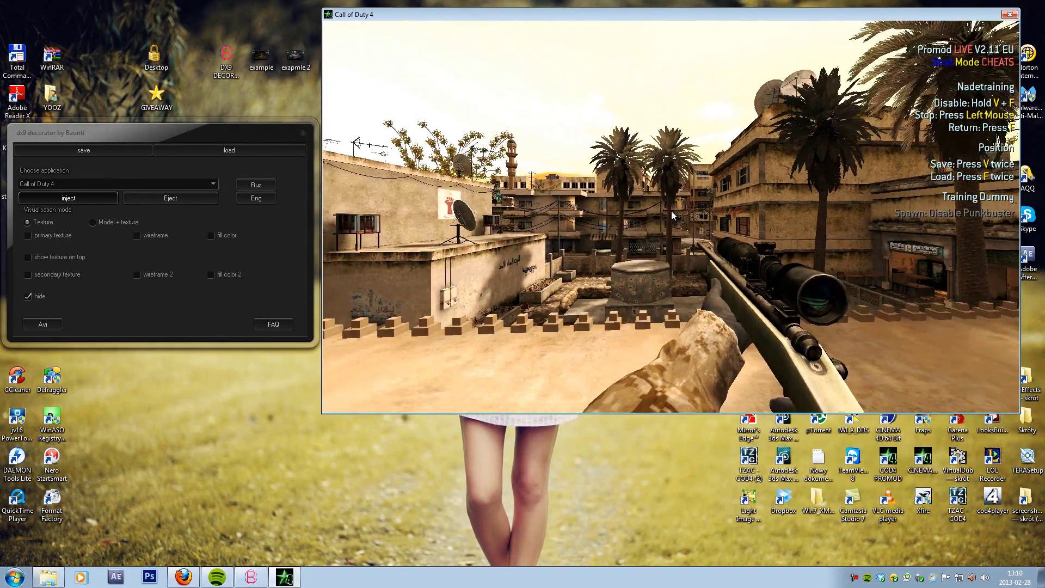
{"action": "right_click", "coordinate": [671, 211]}
{"action": "key", "text": "w"}
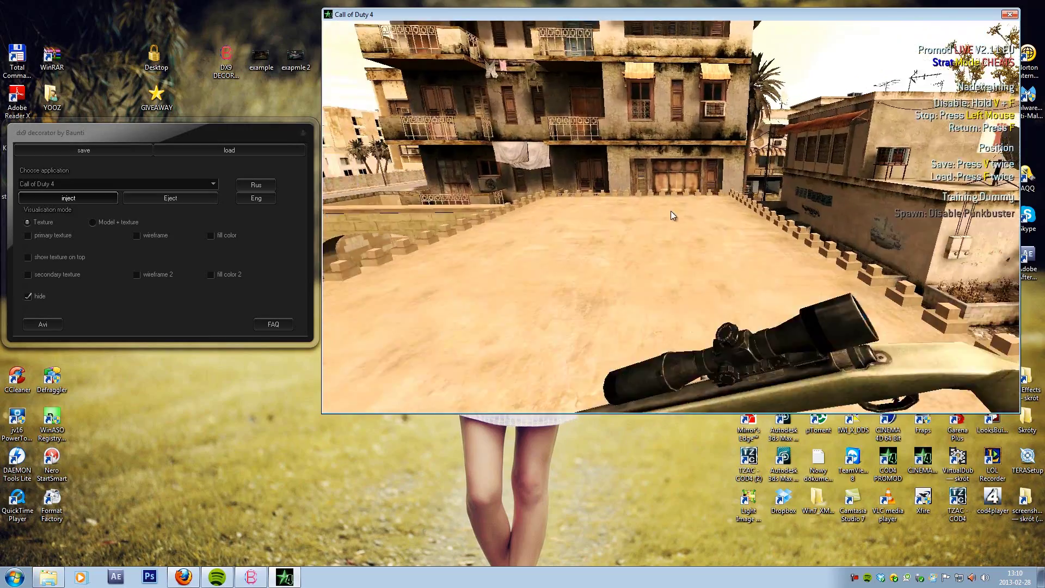
{"action": "key", "text": "s"}
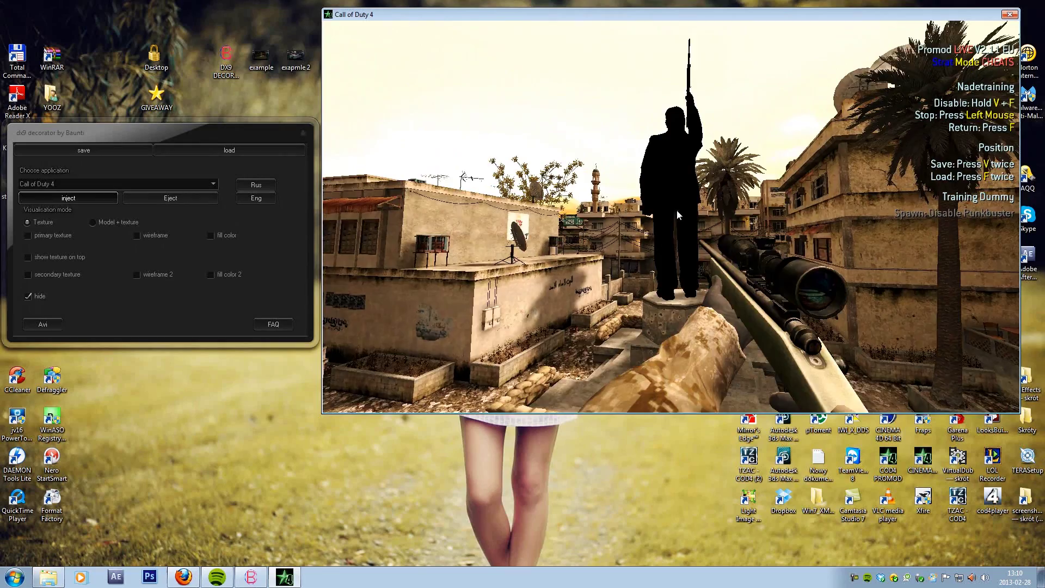
{"action": "right_click", "coordinate": [672, 215]}
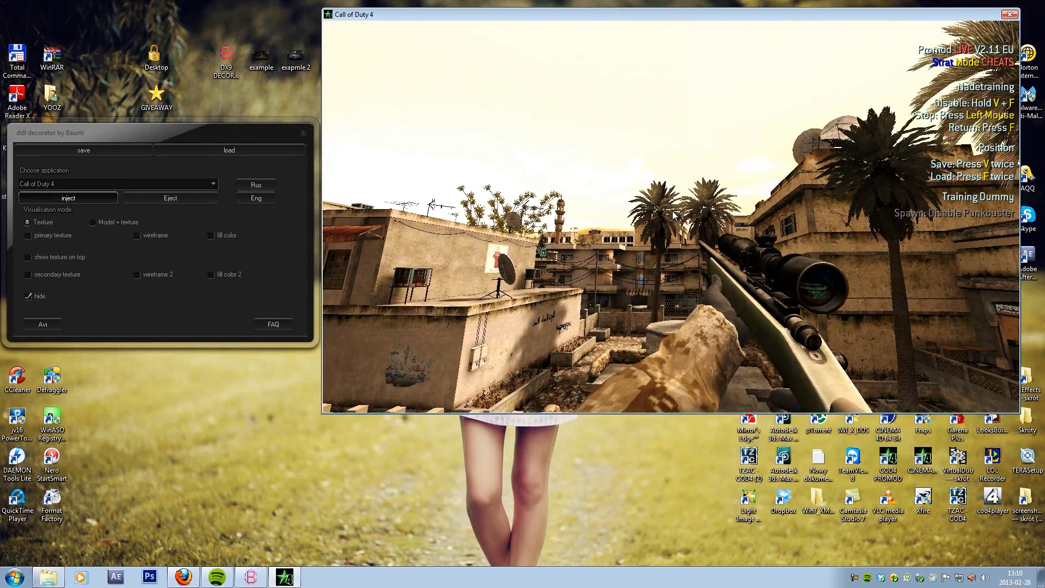
{"action": "right_click", "coordinate": [671, 210]}
Set r_clearColor to red in the console, then scope and shoot the training dummy.
{"action": "right_click", "coordinate": [670, 216]}
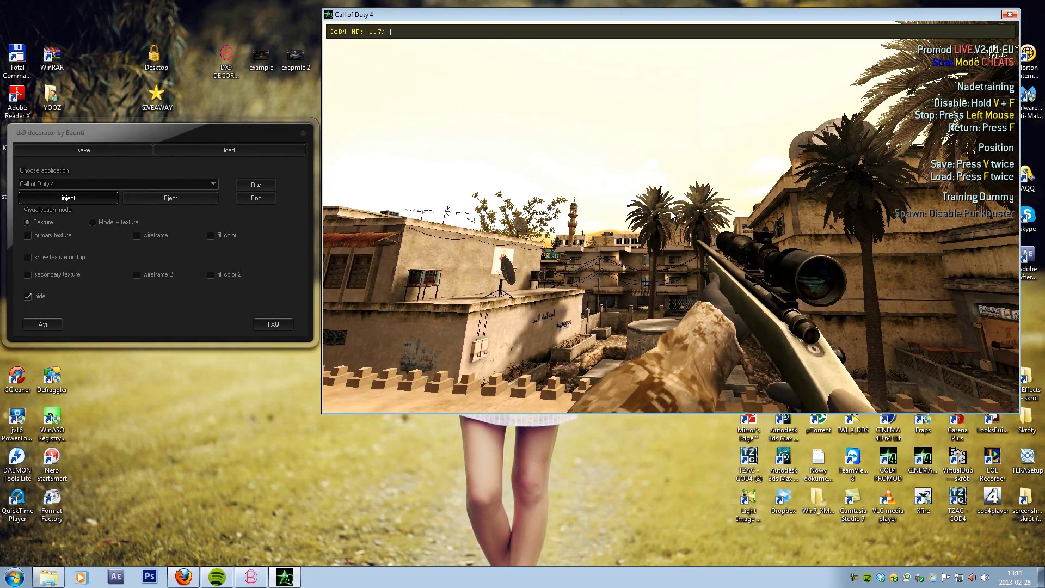
{"action": "key", "text": "grave"}
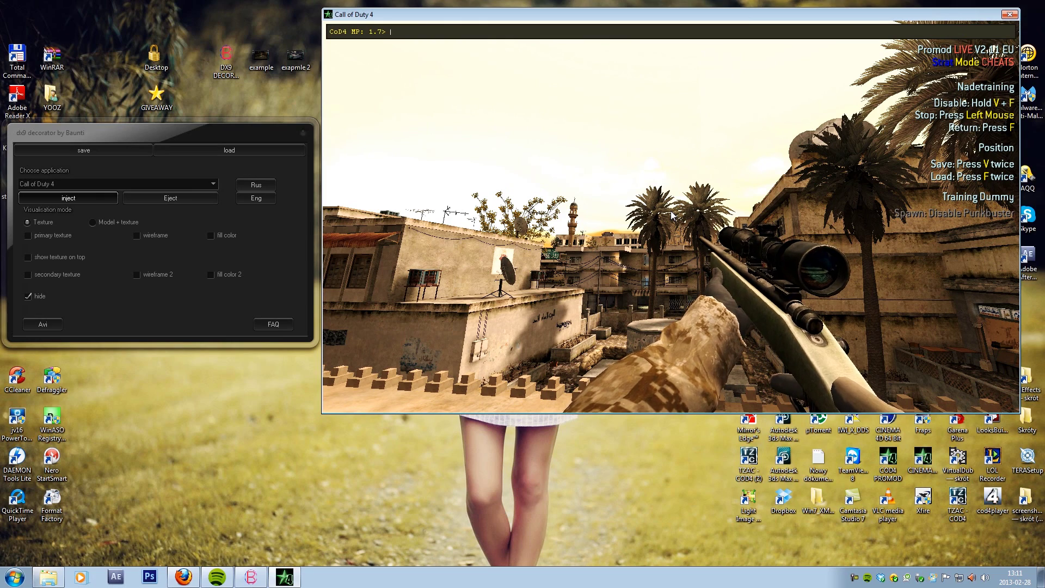
{"action": "type", "text": "colo"}
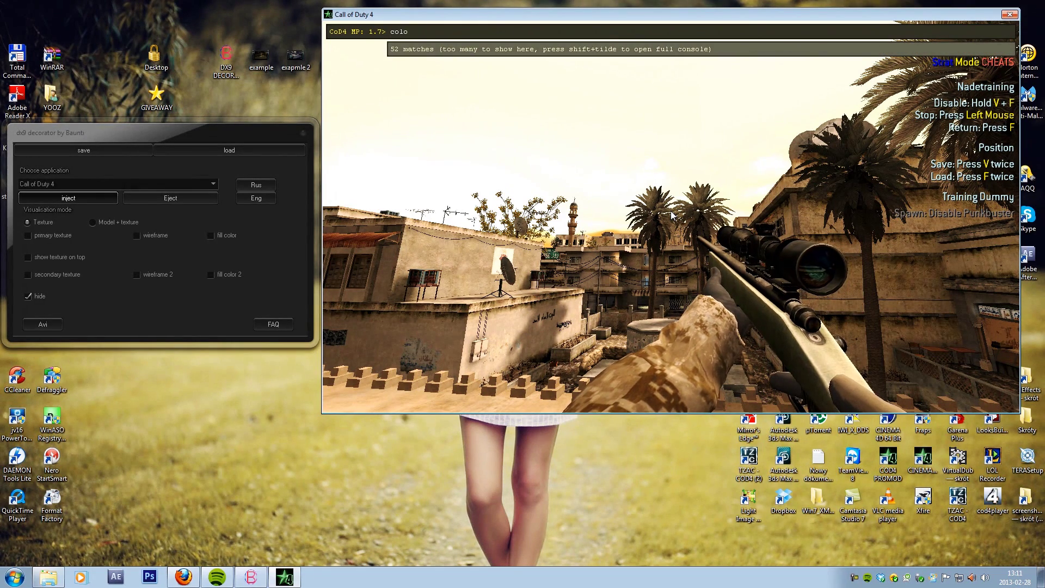
{"action": "key", "text": "BackSpace"}
{"action": "key", "text": "BackSpace"}
{"action": "key", "text": "BackSpace"}
{"action": "type", "text": "clearco"}
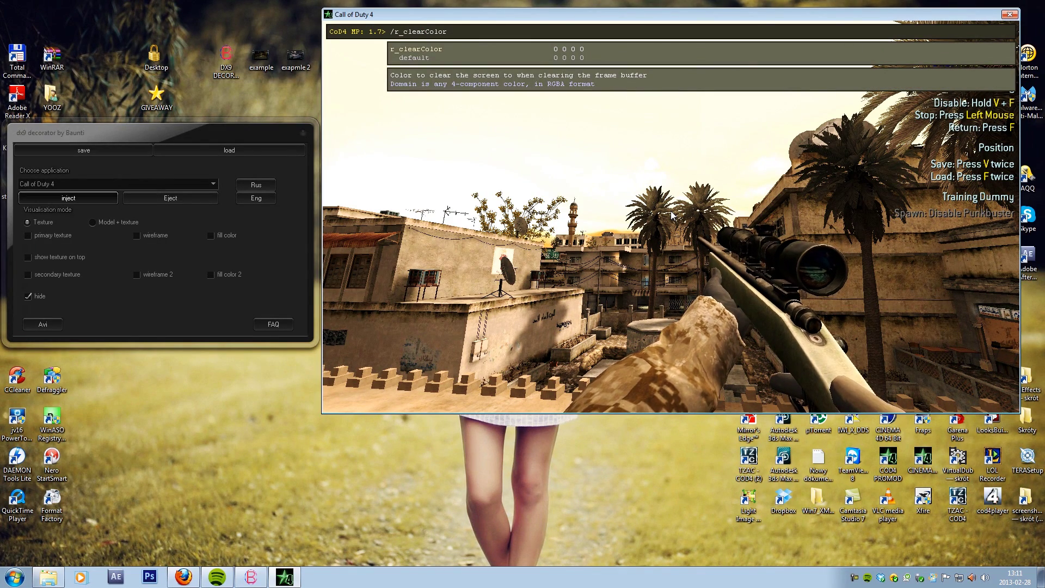
{"action": "key", "text": "Return"}
{"action": "key", "text": "grave"}
{"action": "right_click", "coordinate": [671, 211]}
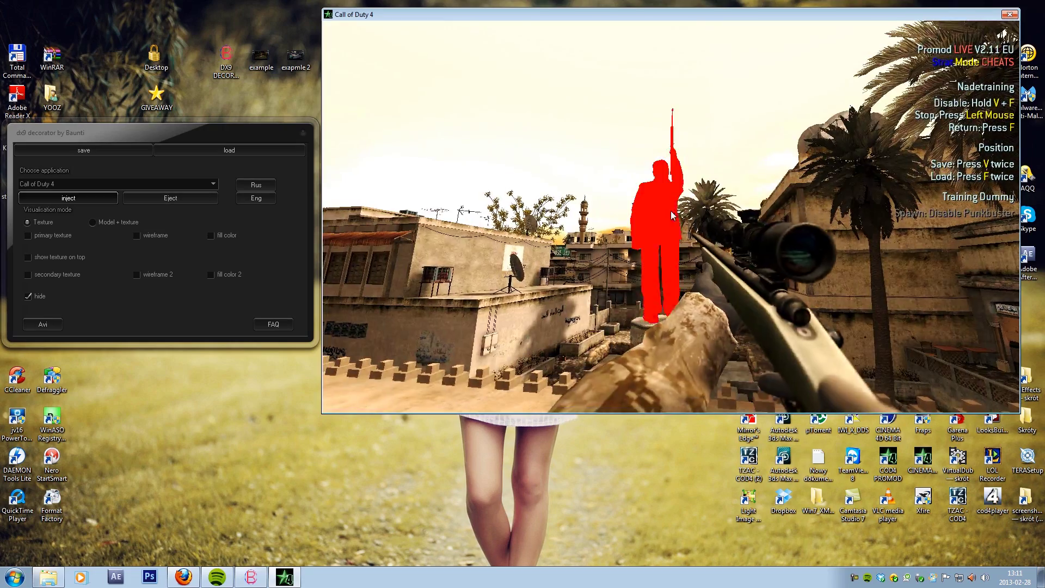
{"action": "right_click", "coordinate": [670, 211]}
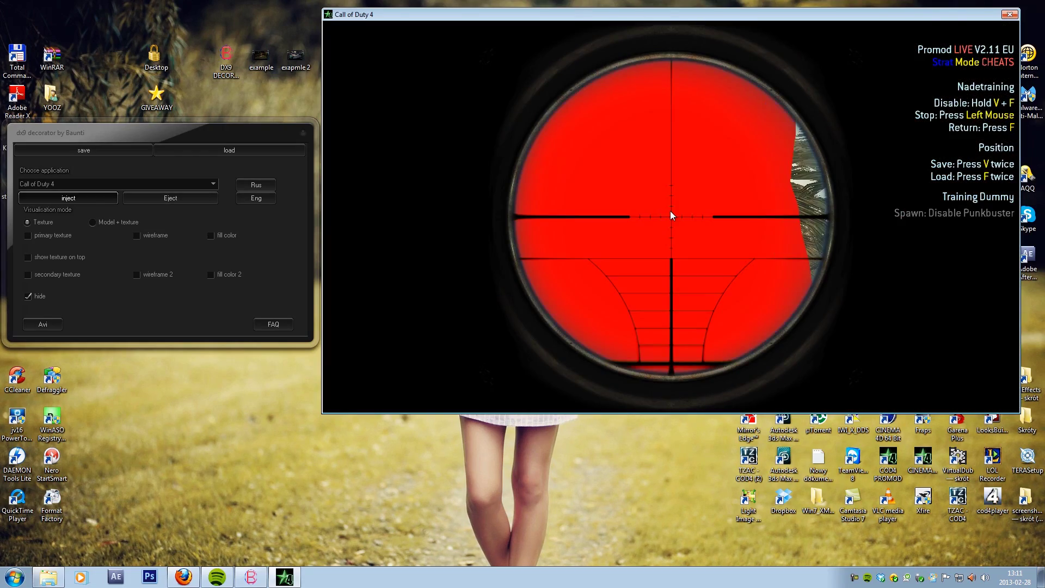
{"action": "left_click", "coordinate": [670, 210]}
Noclip down into the red void beneath the map and back up, then turn noclip off.
{"action": "key", "text": "v"}
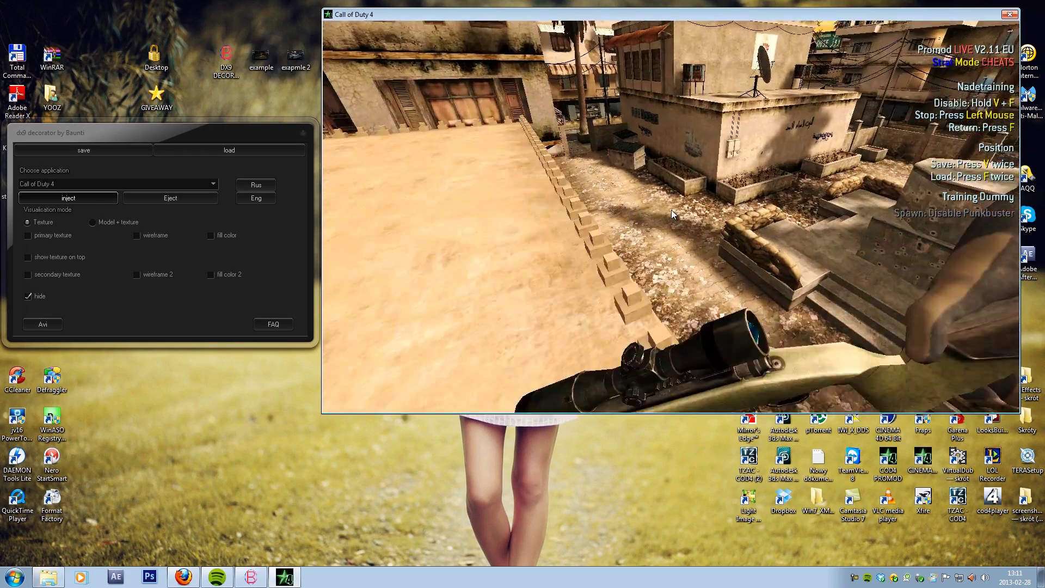
{"action": "key", "text": "w"}
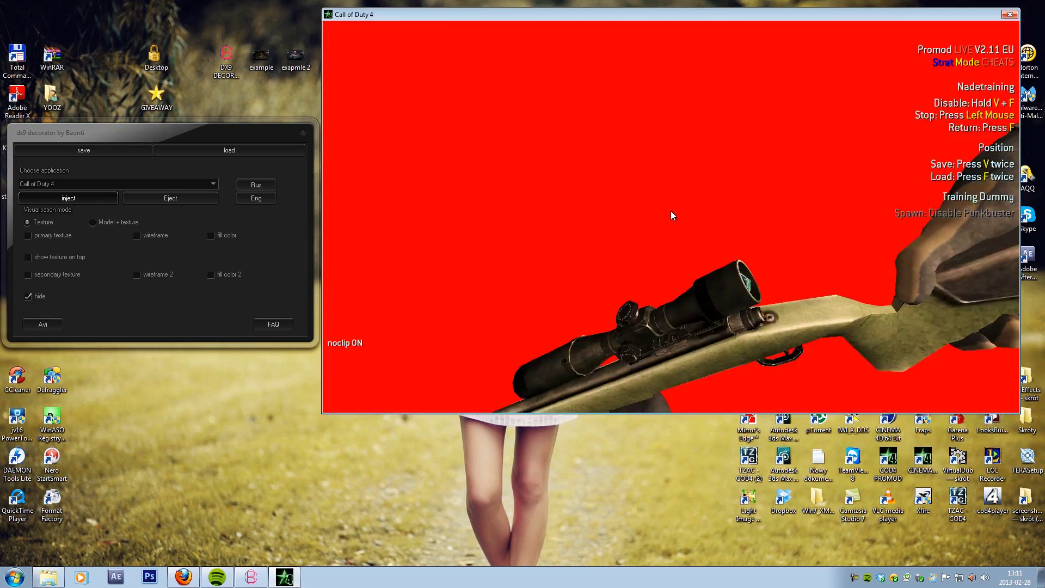
{"action": "key", "text": "w"}
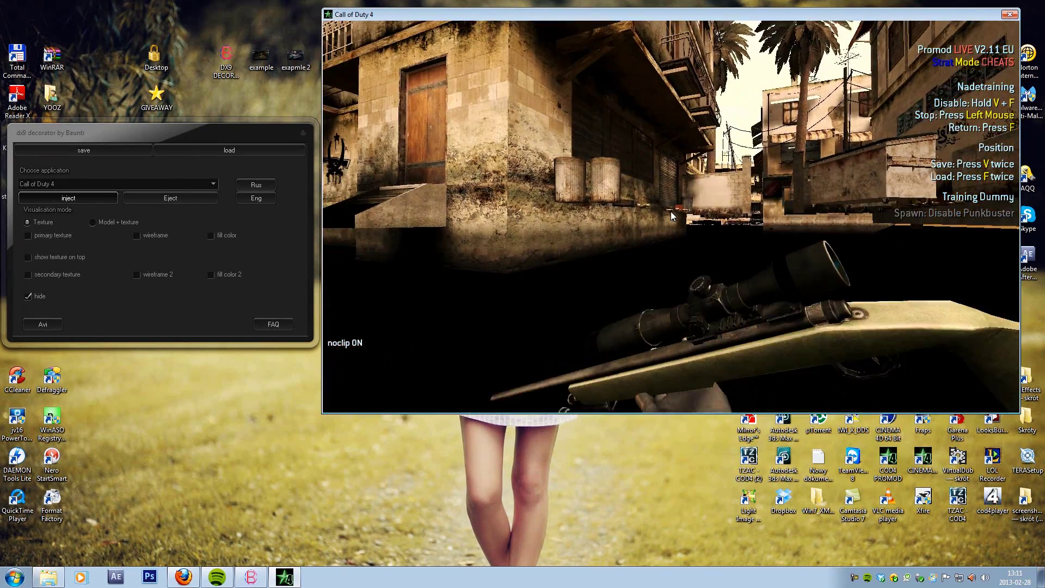
{"action": "key", "text": "v"}
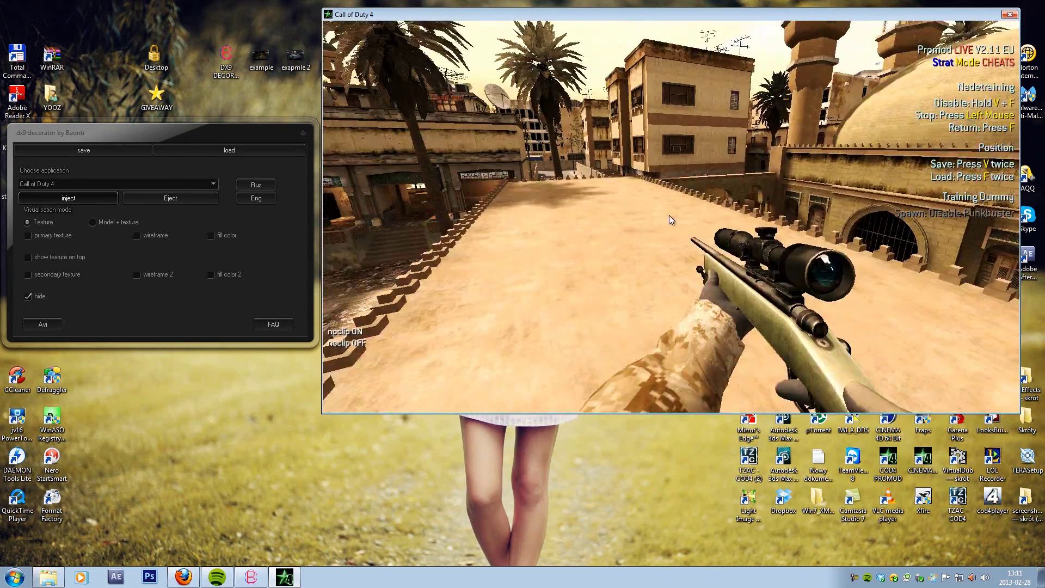
{"action": "key", "text": "w"}
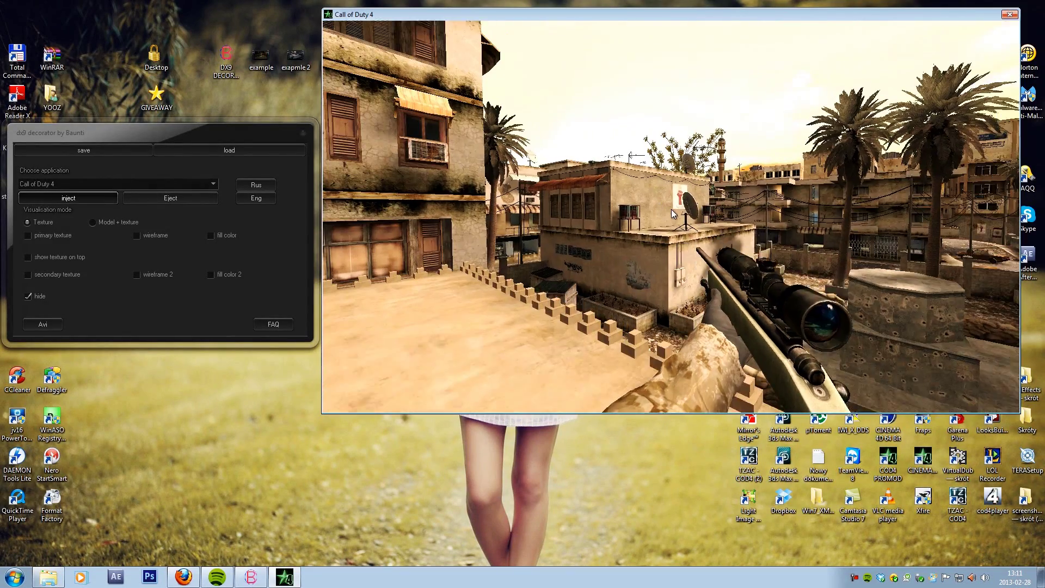
{"action": "left_click", "coordinate": [99, 188]}
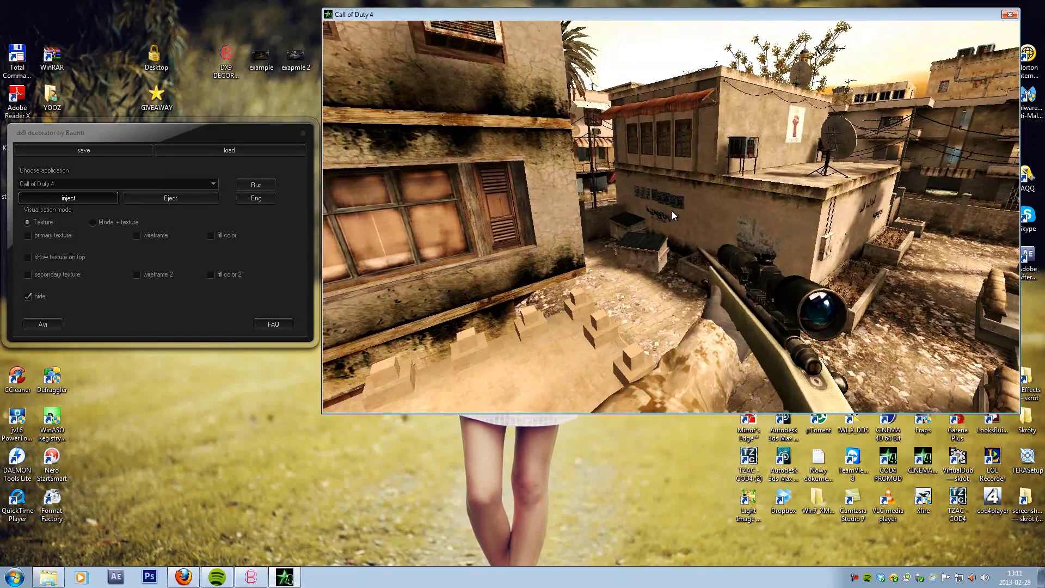
{"action": "left_click", "coordinate": [679, 215]}
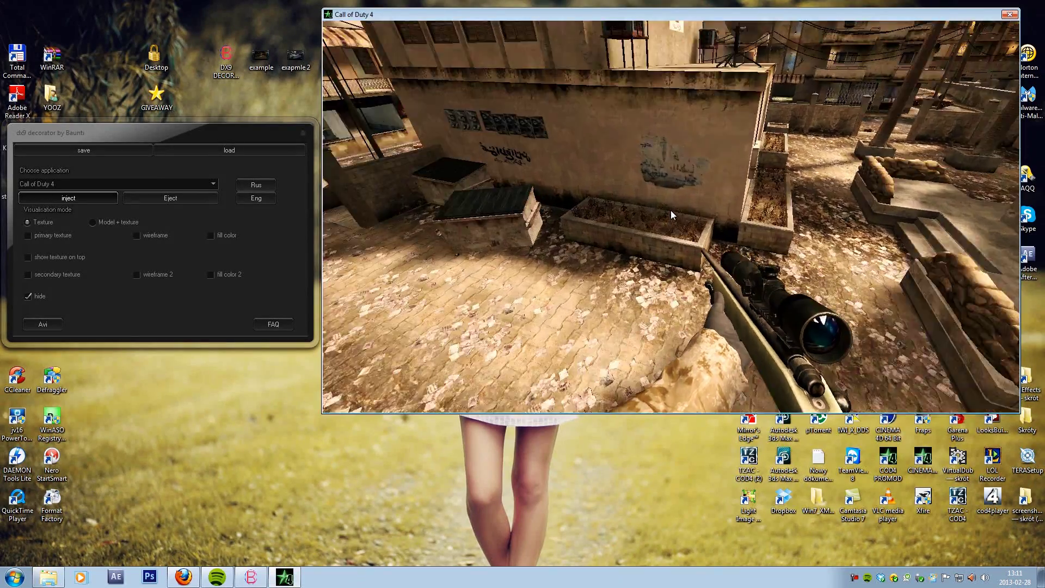
Toggle the decorator's texture highlight on and off, then start recording demo 1 with /record 1.
{"action": "key", "text": "Insert"}
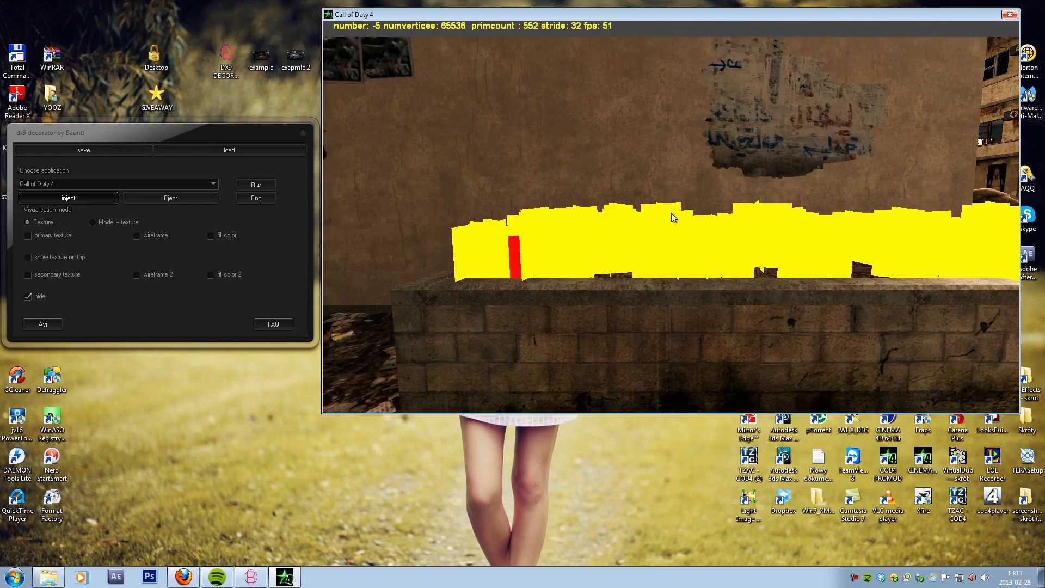
{"action": "key", "text": "Insert"}
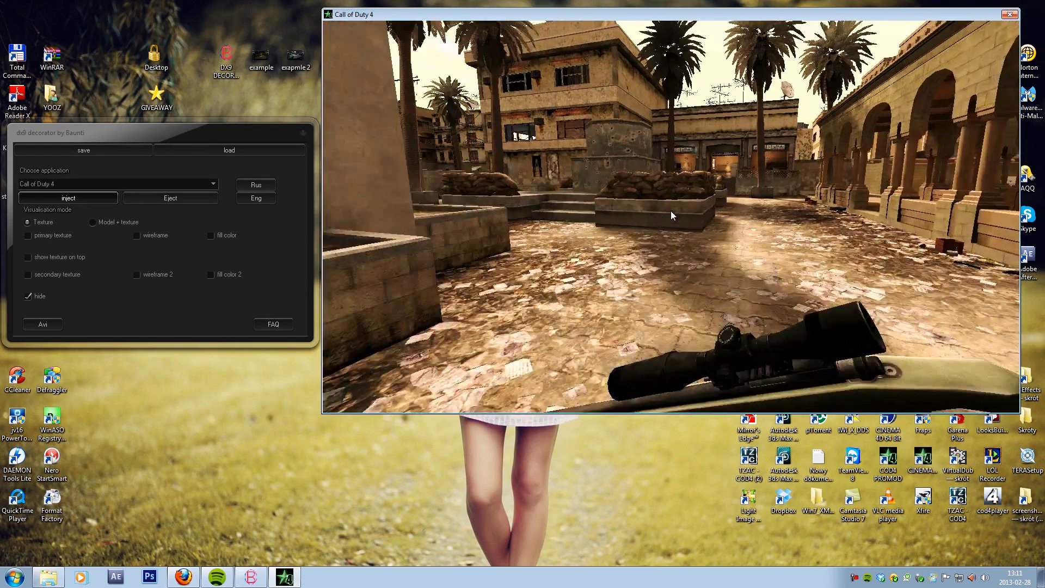
{"action": "key", "text": "Insert"}
{"action": "key", "text": "Insert"}
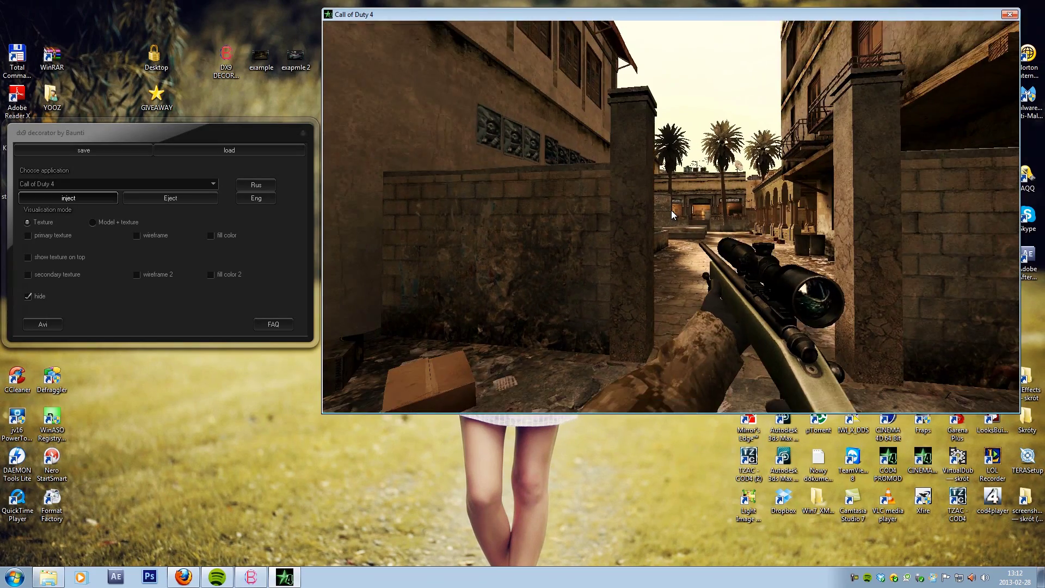
{"action": "type", "text": "/record 1"}
{"action": "key", "text": "Return"}
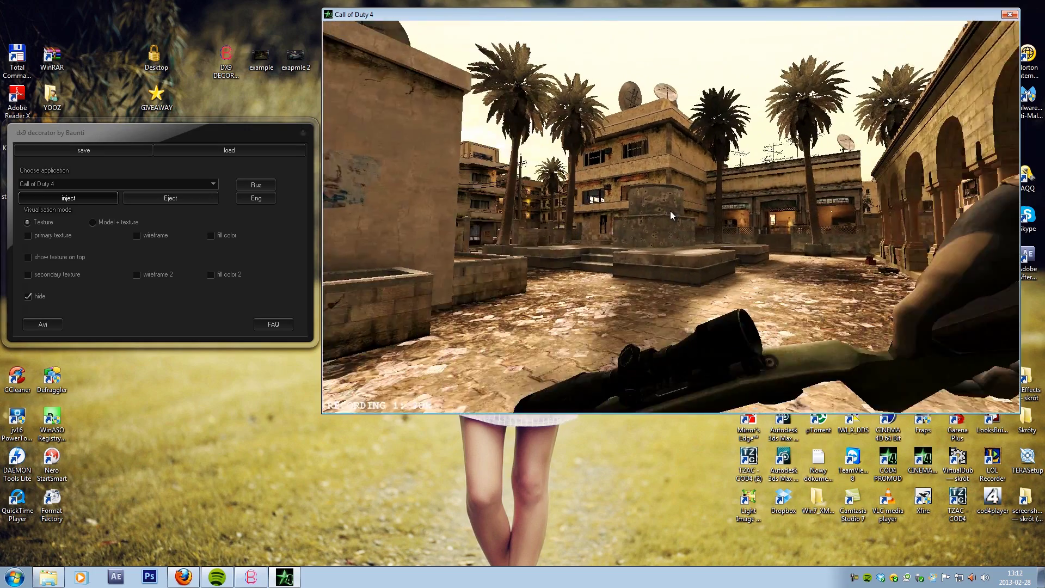
Leave the current match with /disconnect in the console.
{"action": "key", "text": "grave"}
{"action": "type", "text": "/disconnect"}
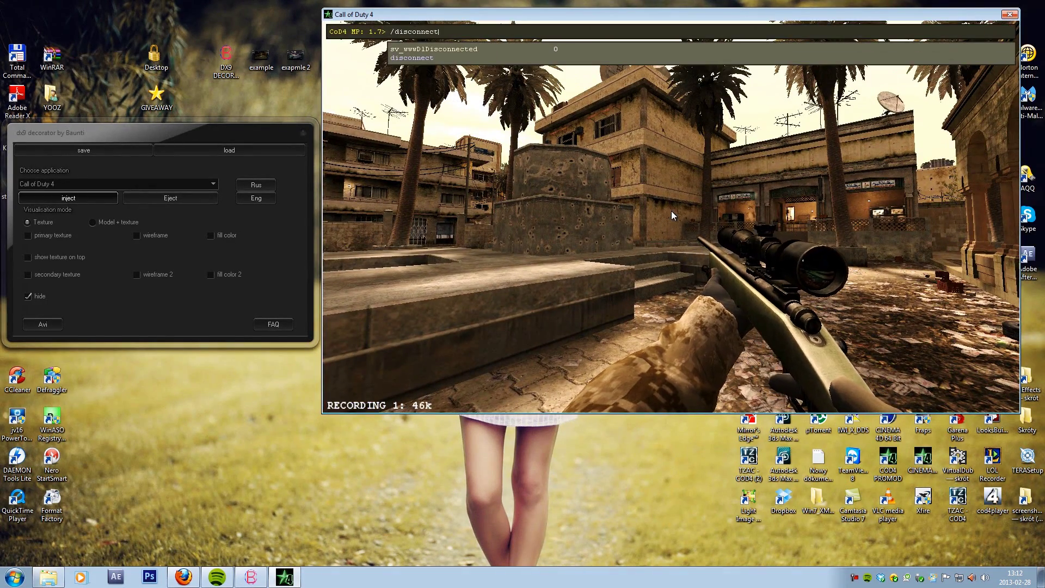
{"action": "key", "text": "Return"}
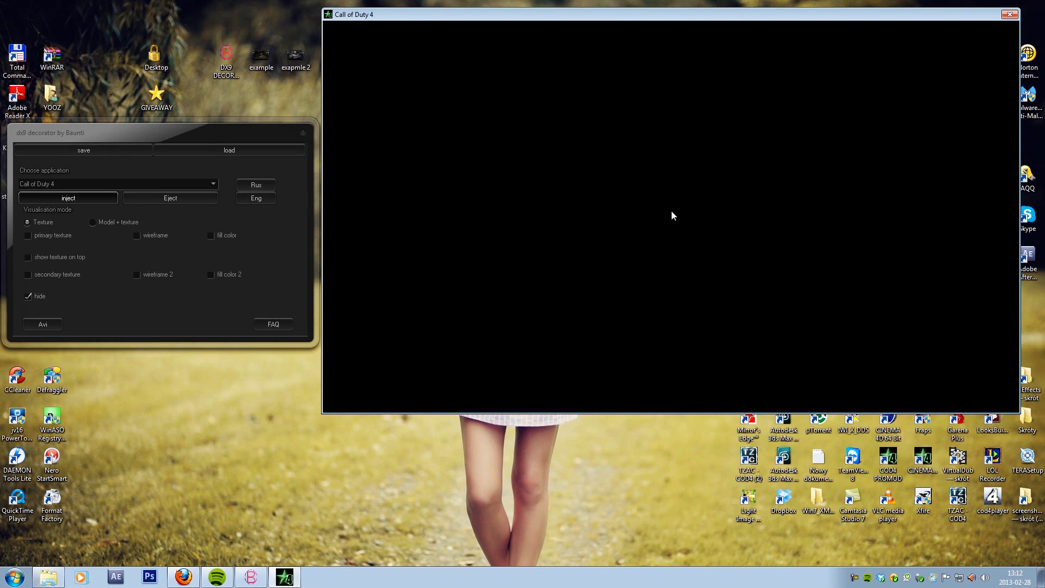
From the main menu, play back the recorded demo with the /demo command.
{"action": "key", "text": "grave"}
{"action": "type", "text": "/demo"}
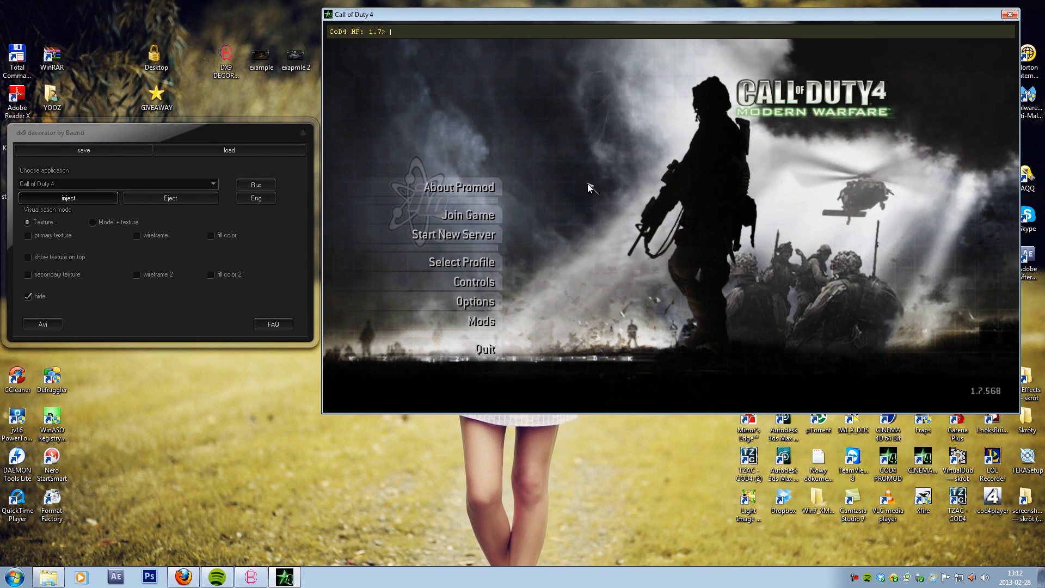
{"action": "type", "text": "/demo"}
{"action": "key", "text": "Return"}
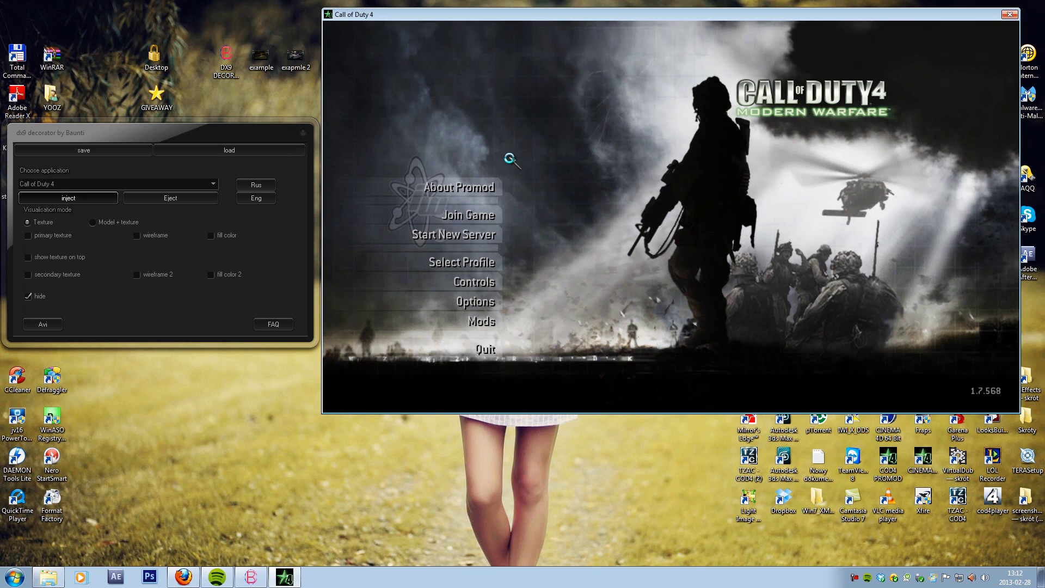
{"action": "type", "text": "e"}
{"action": "key", "text": "BackSpace"}
{"action": "key", "text": "BackSpace"}
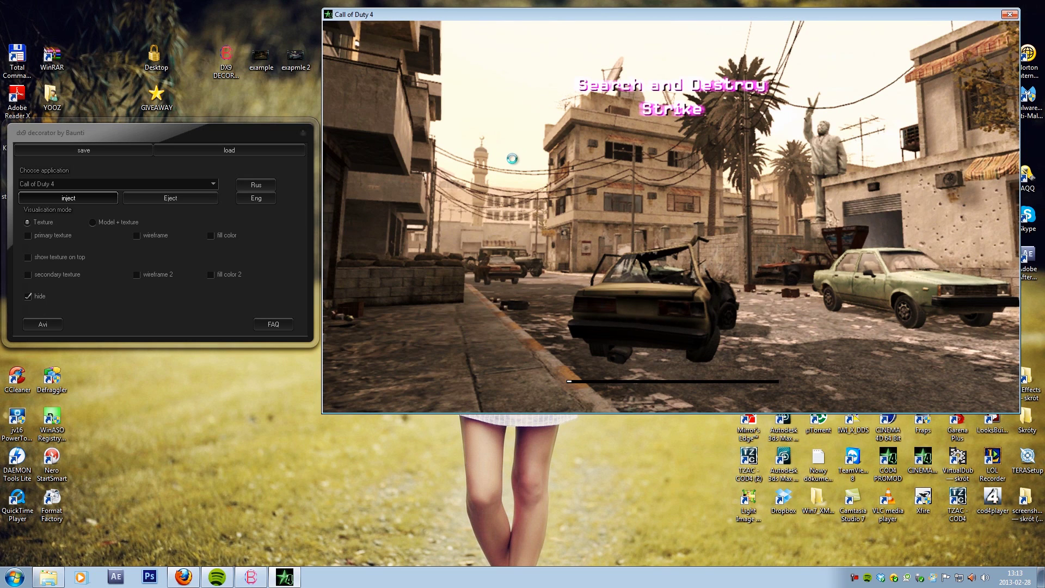
Eject the decorator, join 2. Defence, and spawn with 6. Start!
{"action": "left_click", "coordinate": [125, 198]}
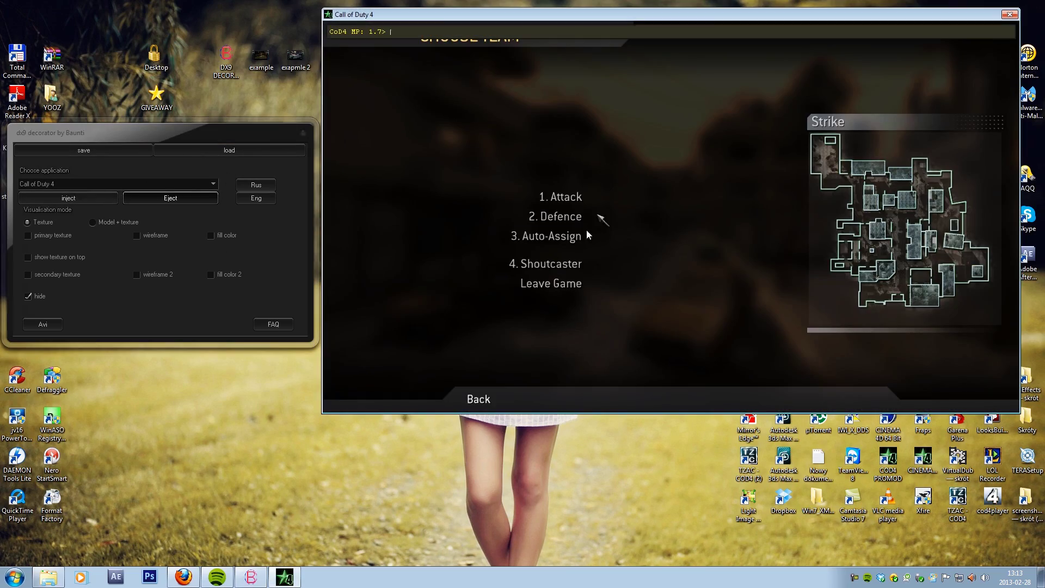
{"action": "left_click", "coordinate": [583, 216]}
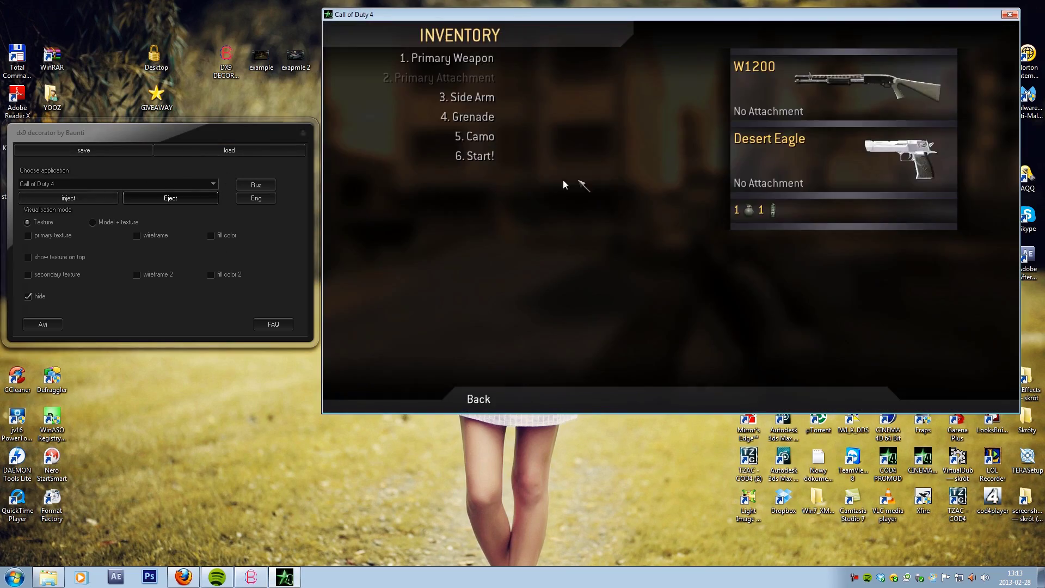
{"action": "left_click", "coordinate": [481, 161]}
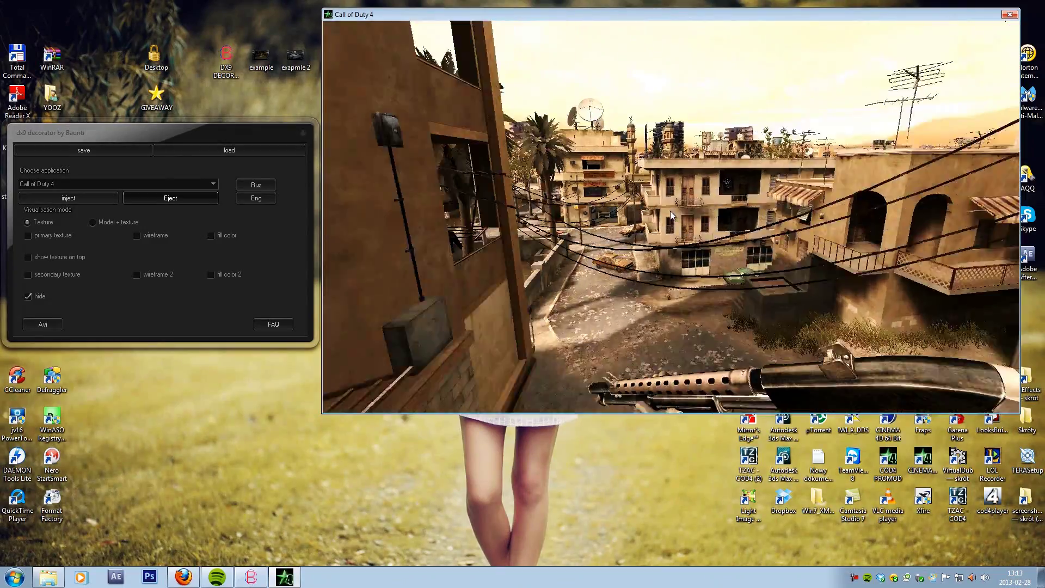
Walk Strike's street past the statue plaza toward the mosque, then turn back to the plaza.
{"action": "key", "text": "w"}
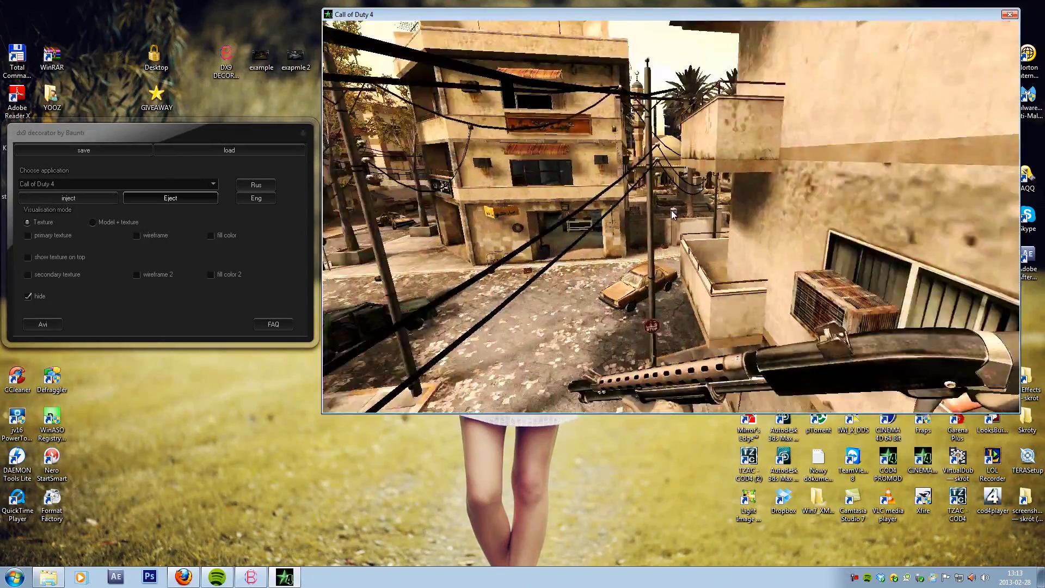
{"action": "key", "text": "w"}
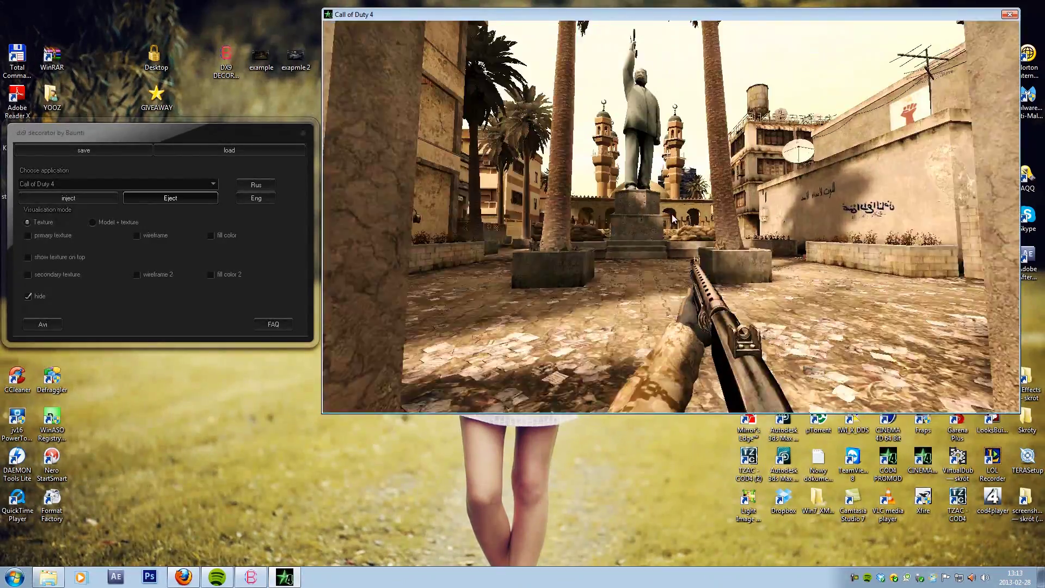
{"action": "key", "text": "w"}
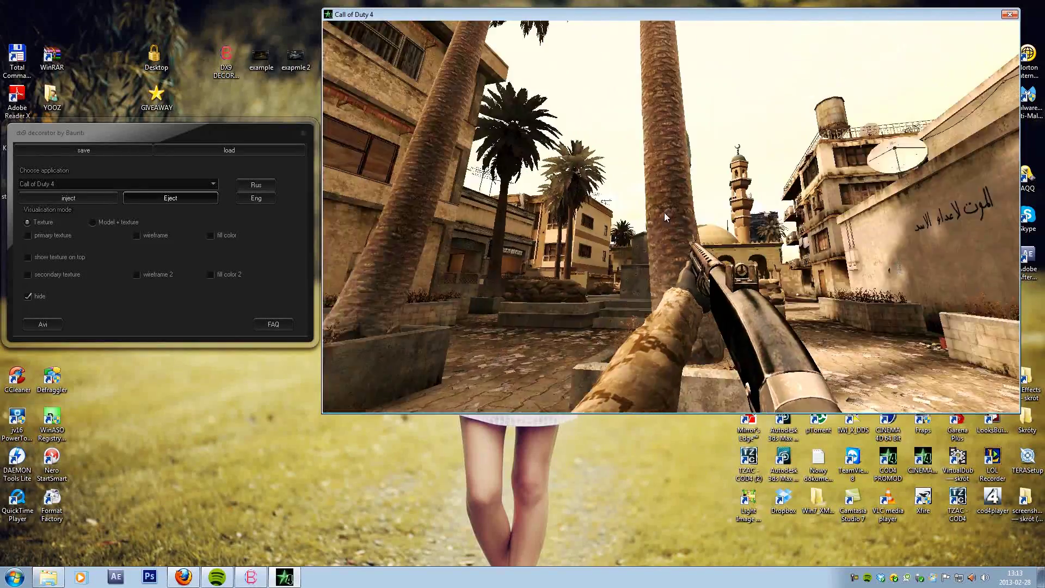
{"action": "key", "text": "w"}
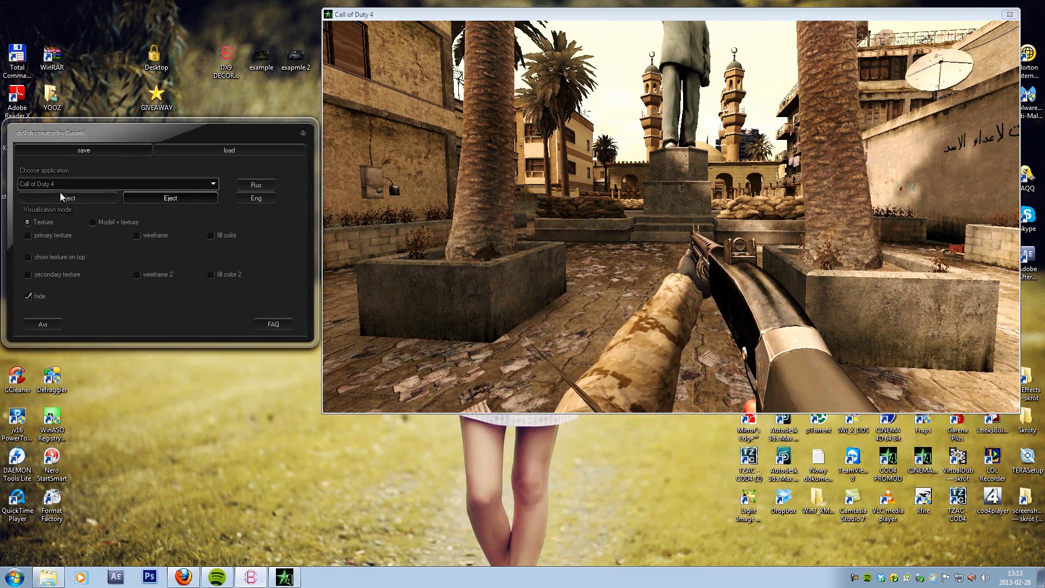
Bring Call of Duty 4 back into focus and open its console.
{"action": "left_click", "coordinate": [540, 212]}
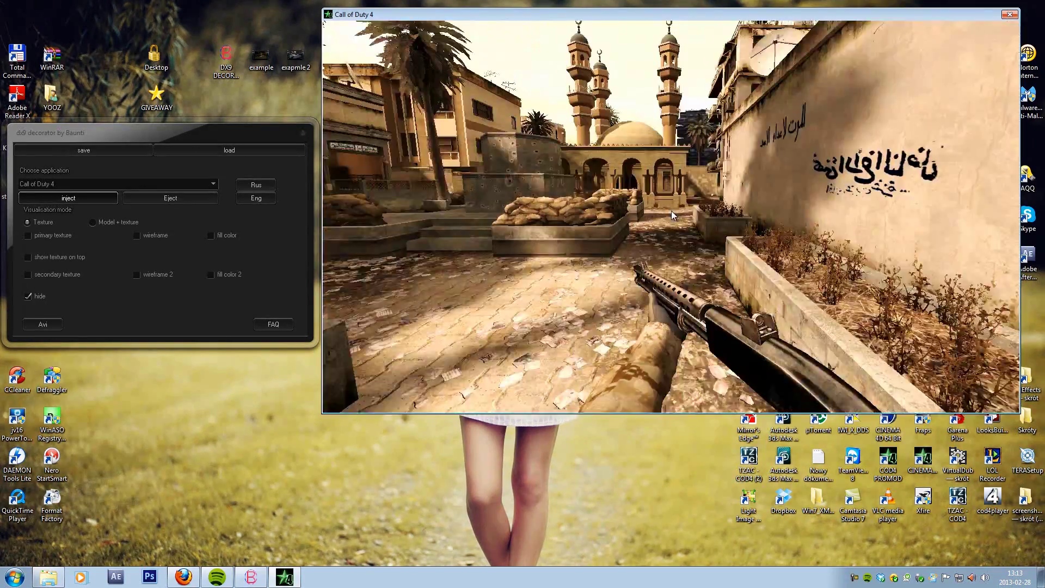
{"action": "key", "text": "grave"}
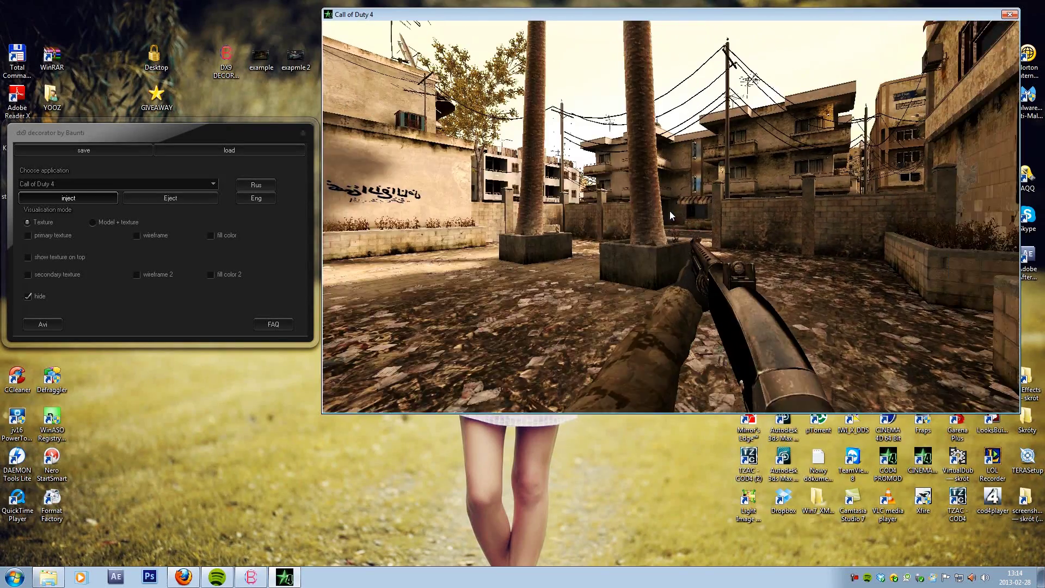
Toggle the mesh overlay with Insert, hiding the weapon and picking out the whole car.
{"action": "key", "text": "Insert"}
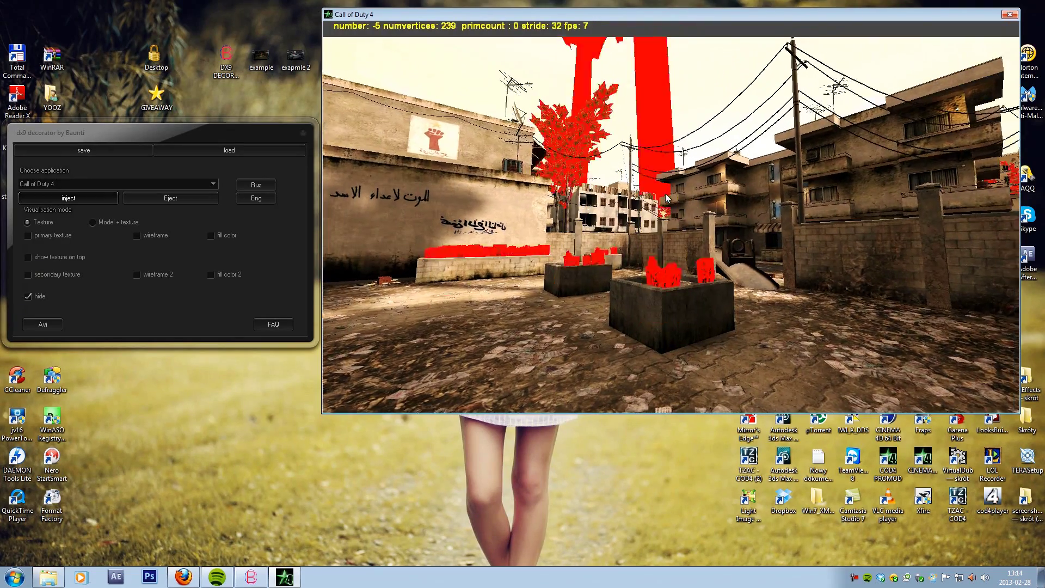
{"action": "key", "text": "Insert"}
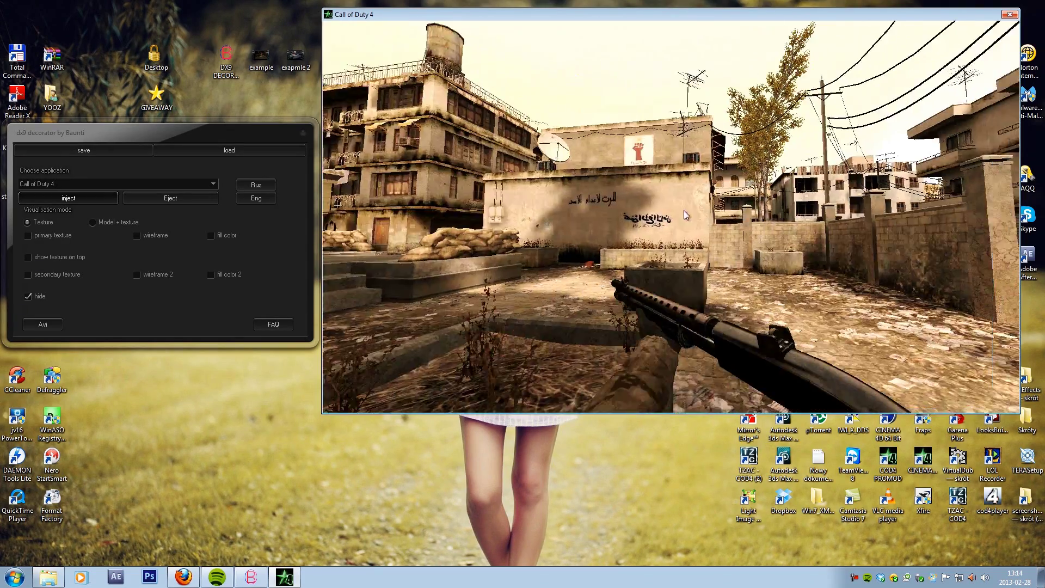
{"action": "key", "text": "Insert"}
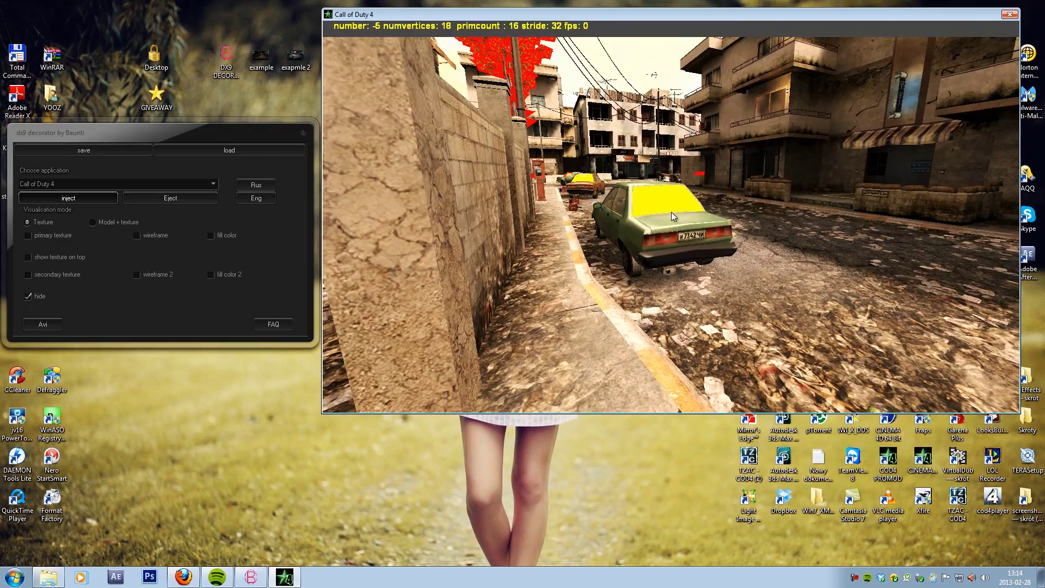
{"action": "key", "text": "Insert"}
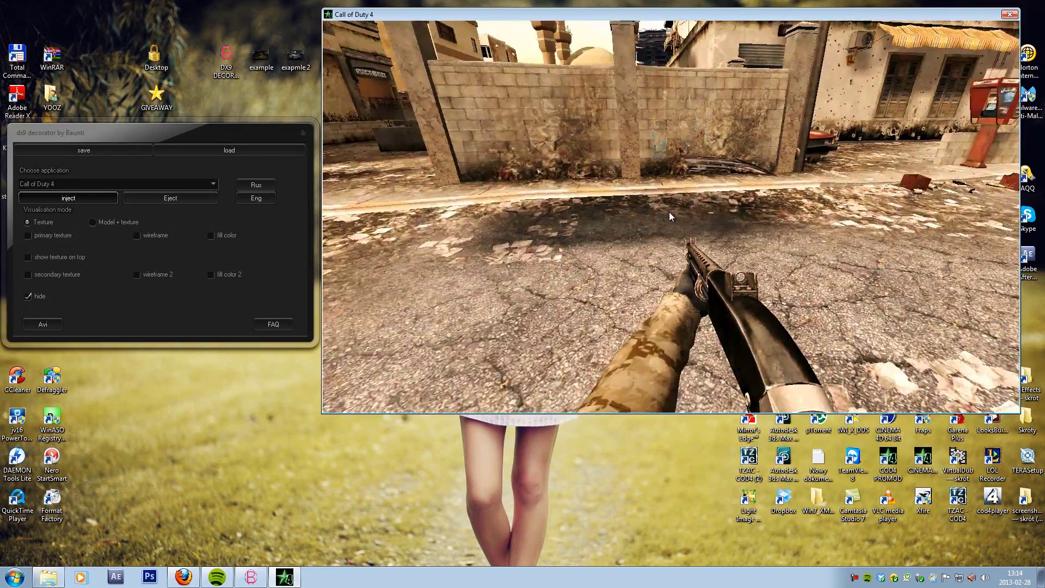
{"action": "key", "text": "Insert"}
{"action": "key", "text": "Insert"}
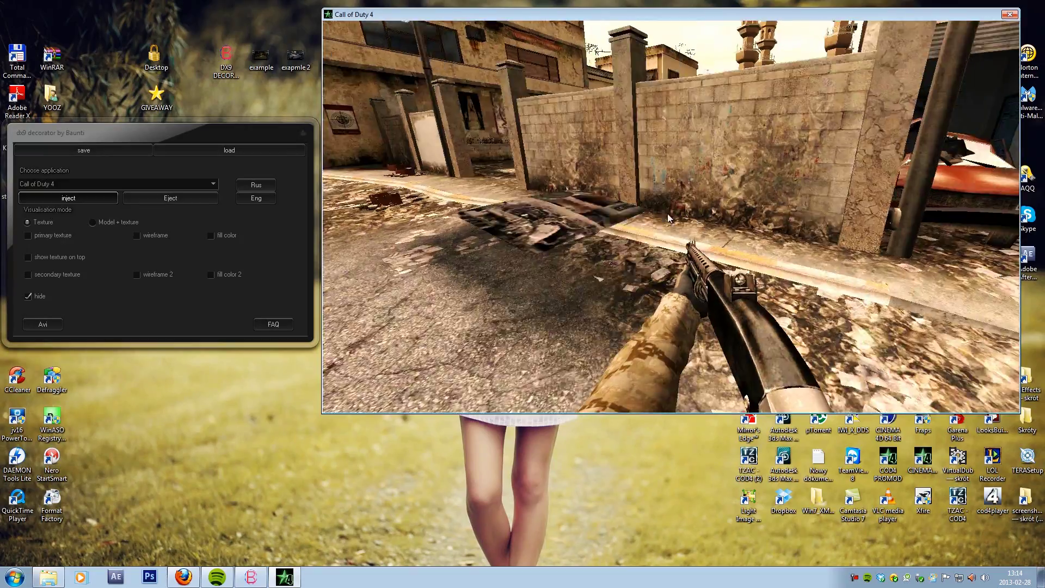
{"action": "key", "text": "Insert"}
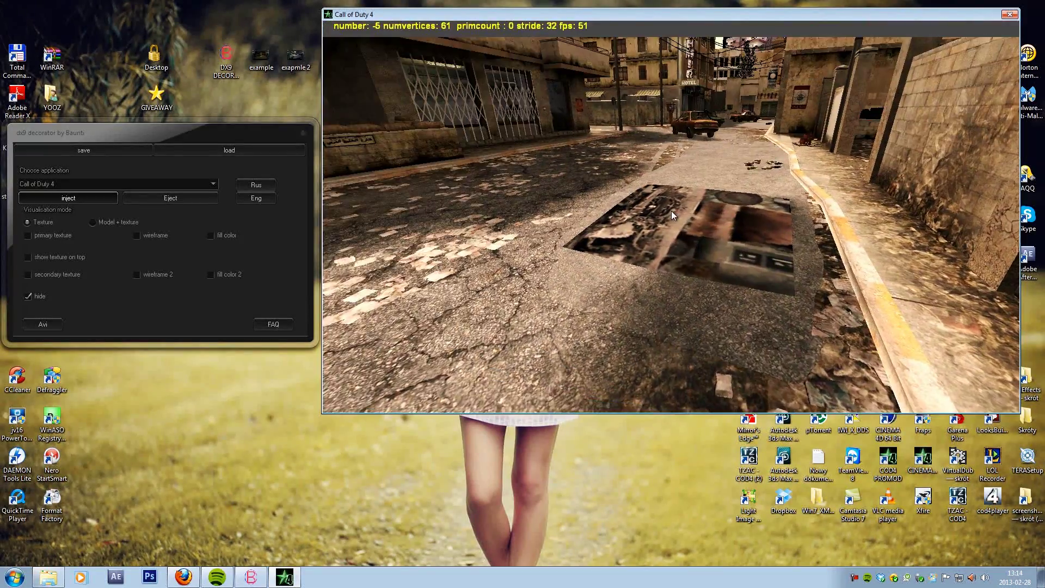
{"action": "key", "text": "Insert"}
{"action": "key", "text": "Insert"}
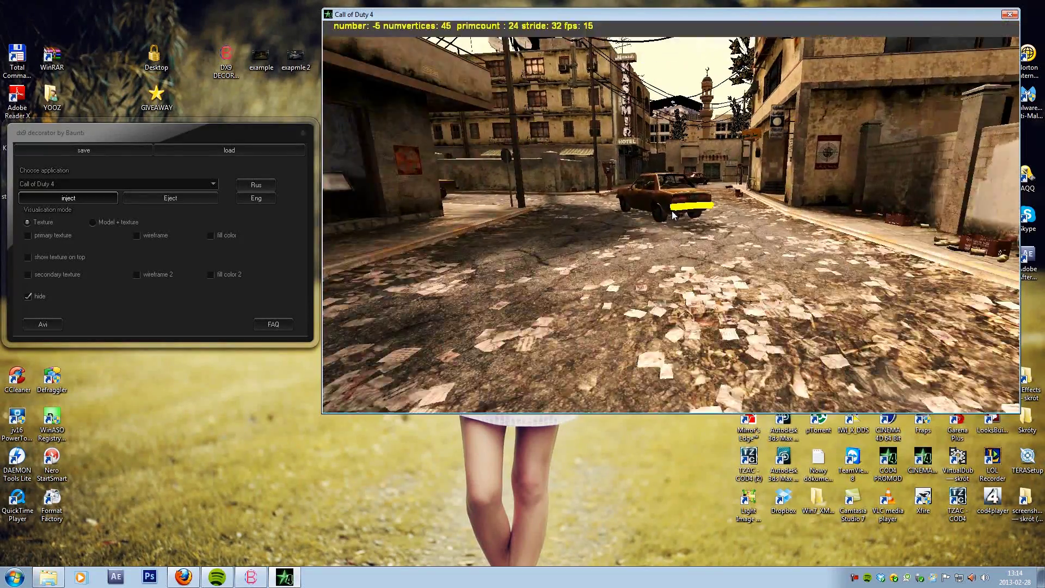
{"action": "key", "text": "Right"}
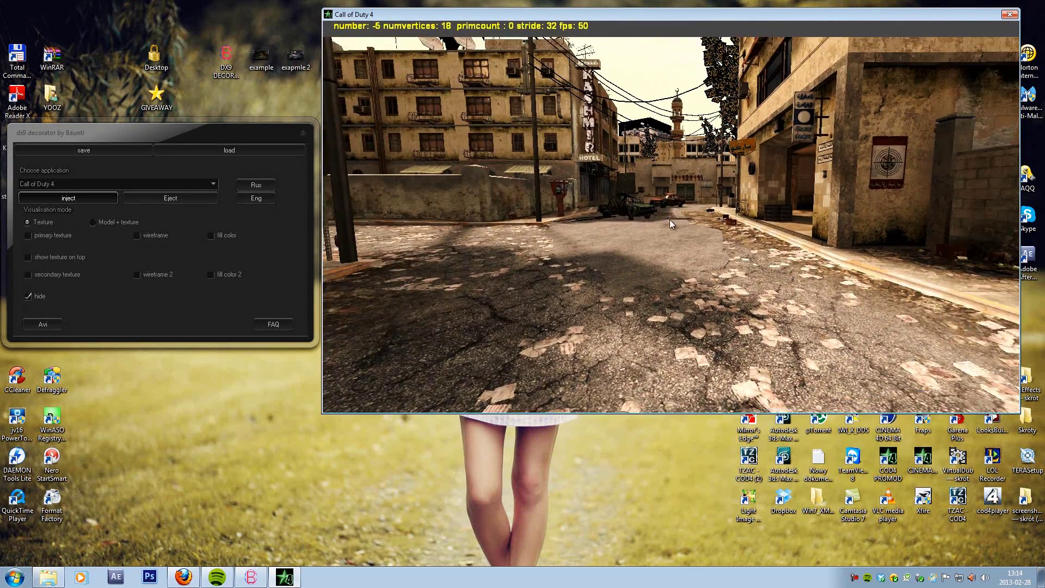
{"action": "key", "text": "Insert"}
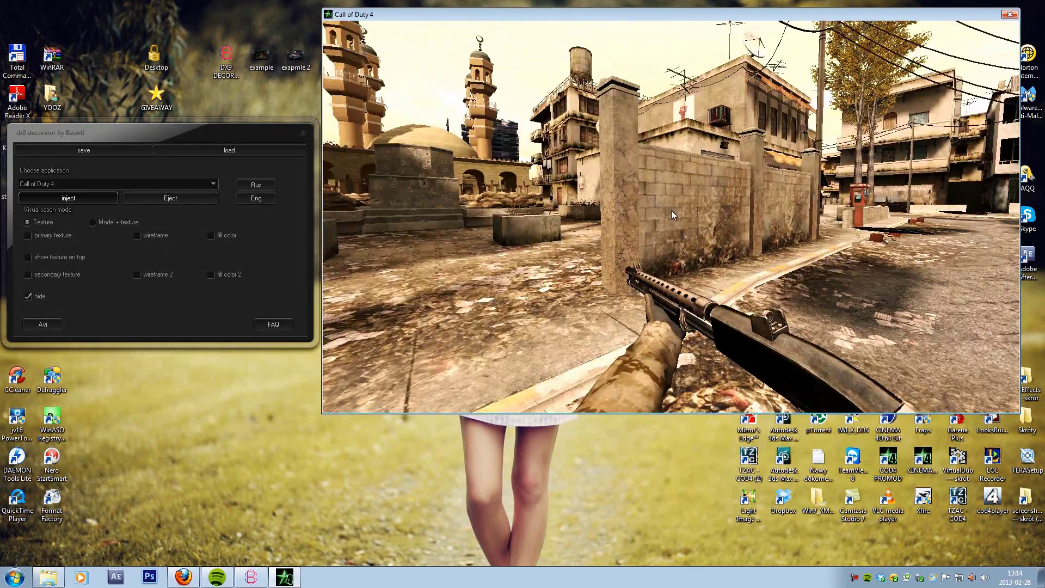
Step through meshes with the arrow keys until the sky is singled out in red.
{"action": "left_click", "coordinate": [673, 215]}
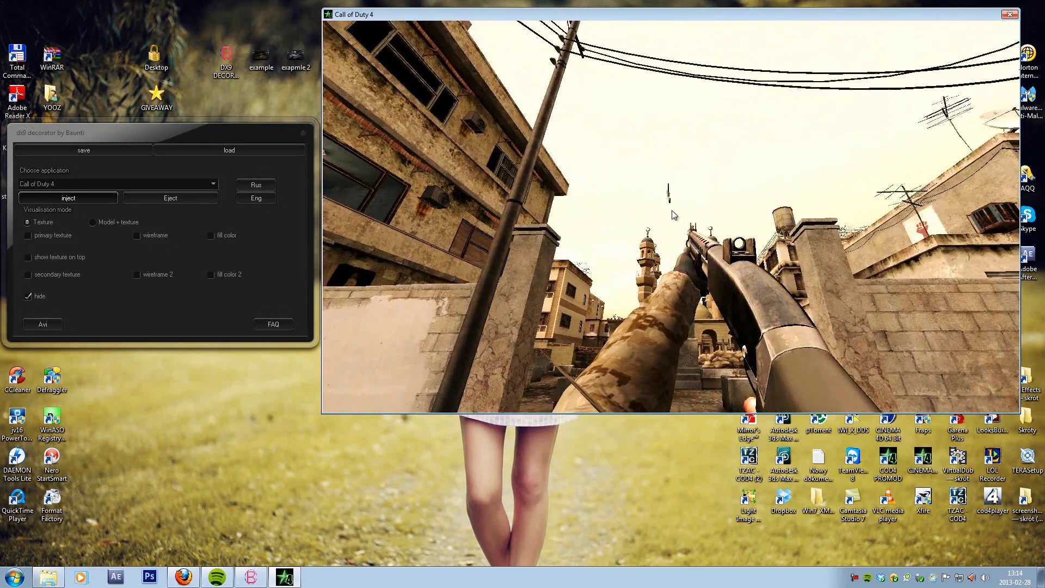
{"action": "key", "text": "Insert"}
{"action": "key", "text": "Right"}
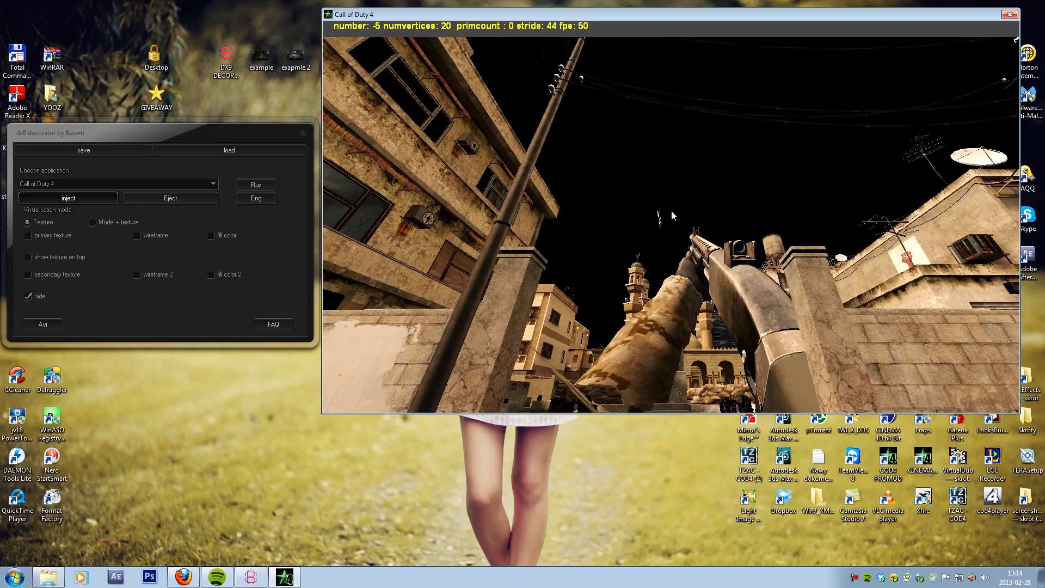
{"action": "key", "text": "Right"}
{"action": "key", "text": "Right"}
{"action": "key", "text": "Left"}
{"action": "key", "text": "Right"}
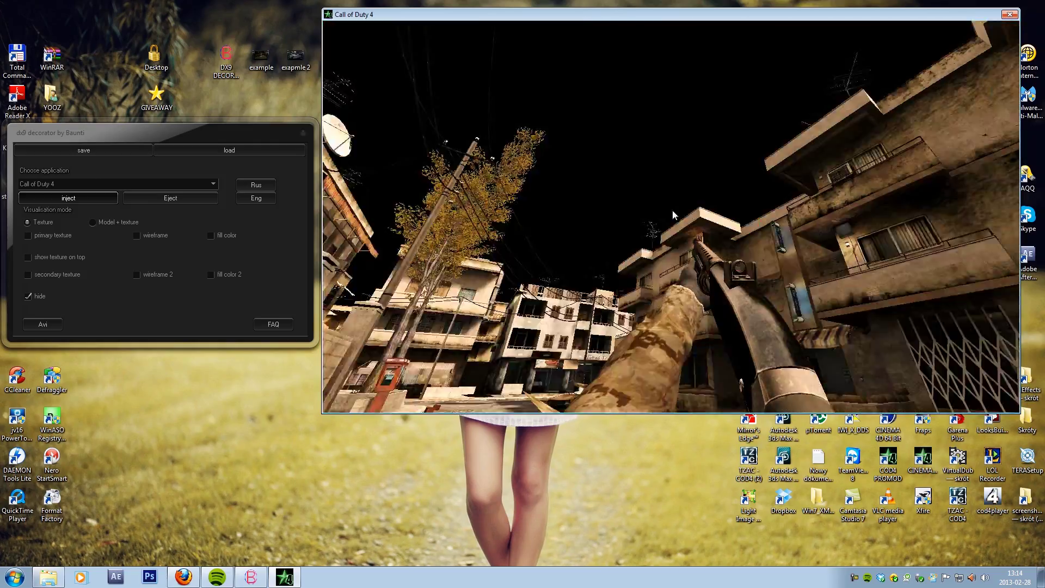
{"action": "key", "text": "Left"}
{"action": "key", "text": "Left"}
{"action": "key", "text": "Right"}
{"action": "key", "text": "Left"}
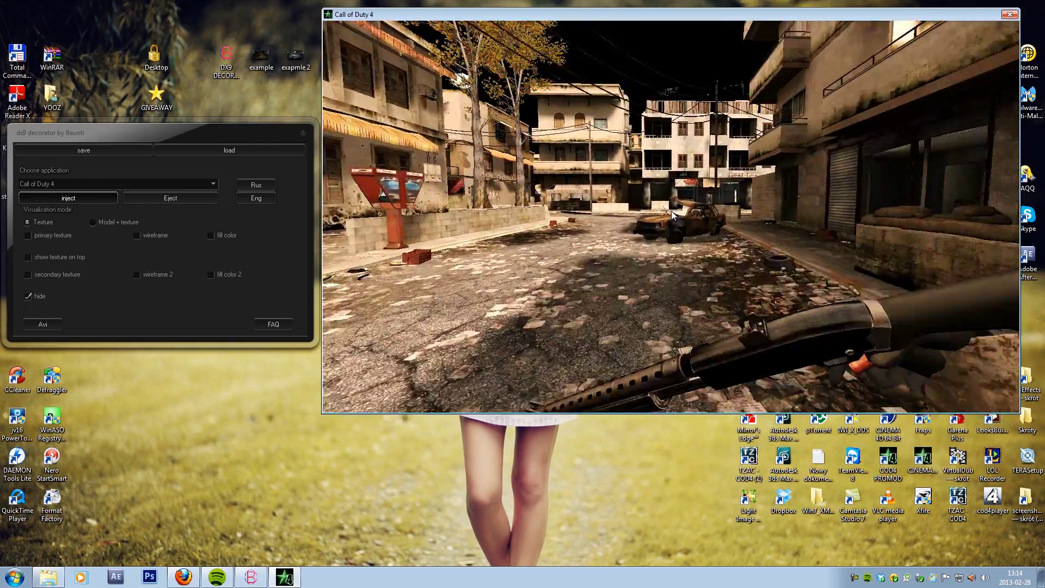
{"action": "key", "text": "Right"}
{"action": "key", "text": "Left"}
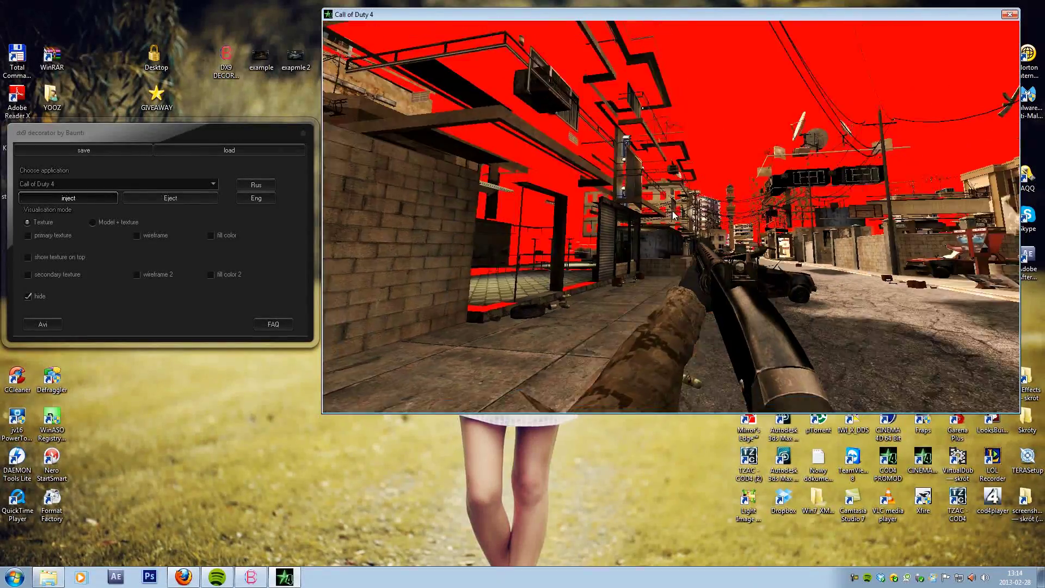
Set r_clearColor to 0 0 0 0 in the console so the hidden sky renders black.
{"action": "key", "text": "grave"}
{"action": "type", "text": "c"}
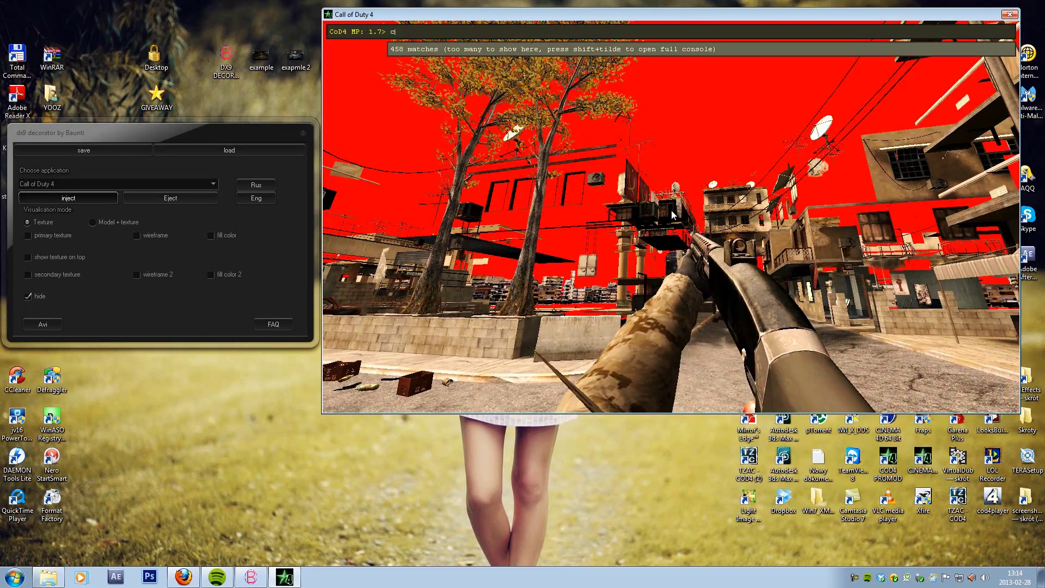
{"action": "type", "text": "learcolo"}
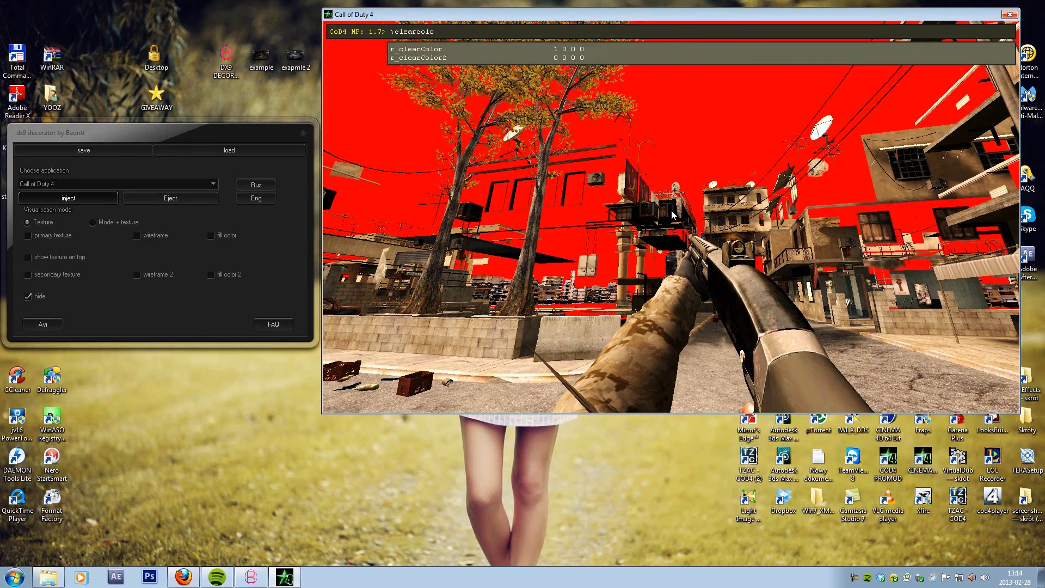
{"action": "key", "text": "Tab"}
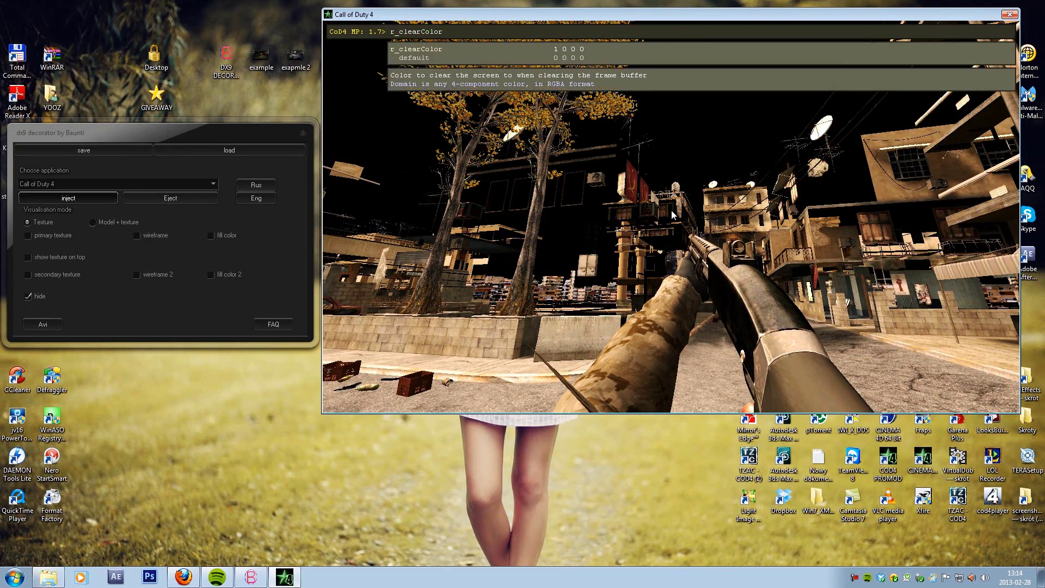
{"action": "type", "text": "0 0 0 0"}
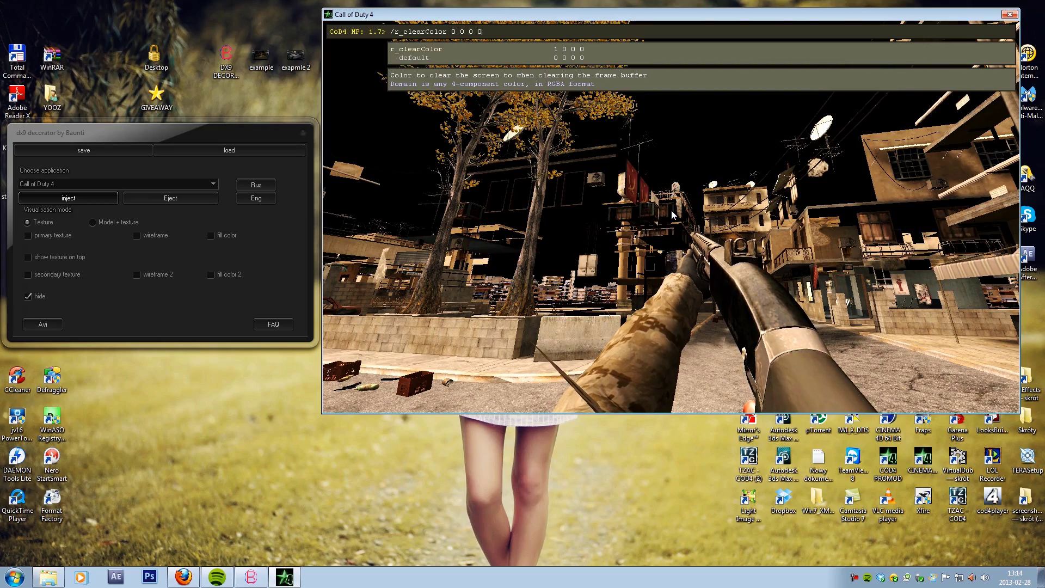
{"action": "key", "text": "Return"}
Walk forward to check the black sky over the courtyard, then quit the game.
{"action": "key", "text": "grave"}
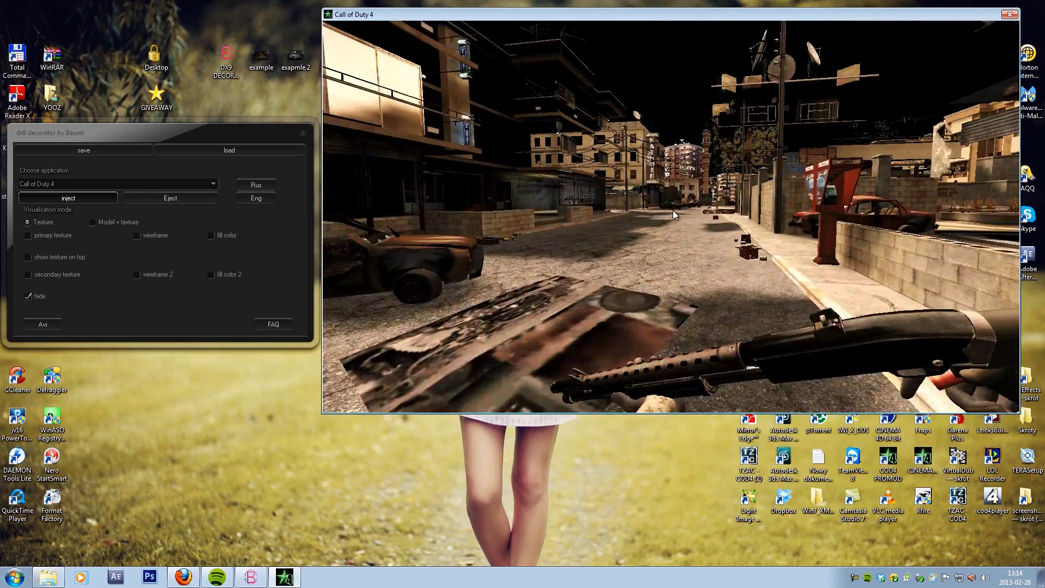
{"action": "key", "text": "w"}
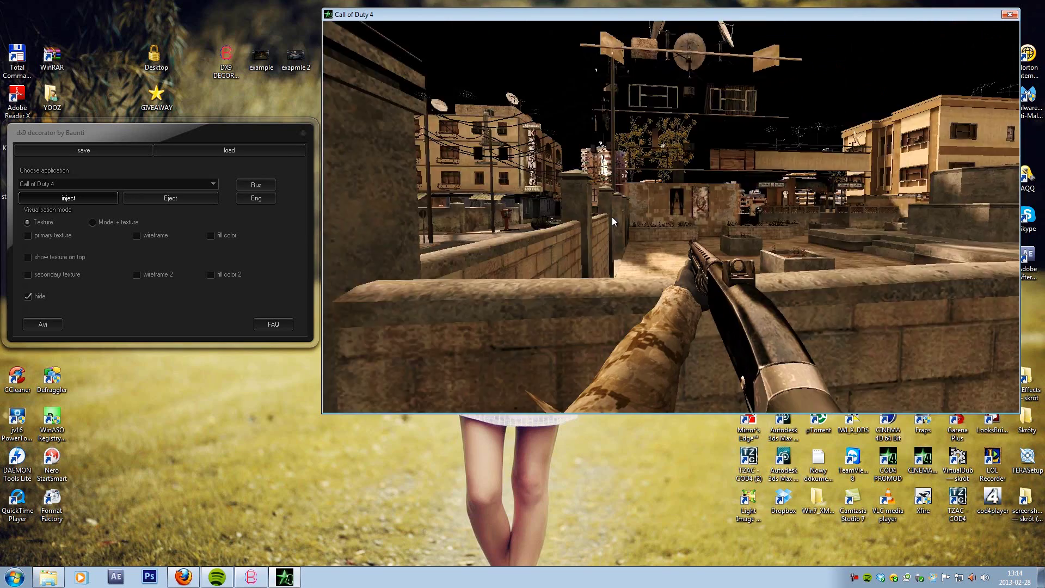
{"action": "key", "text": "alt+F4"}
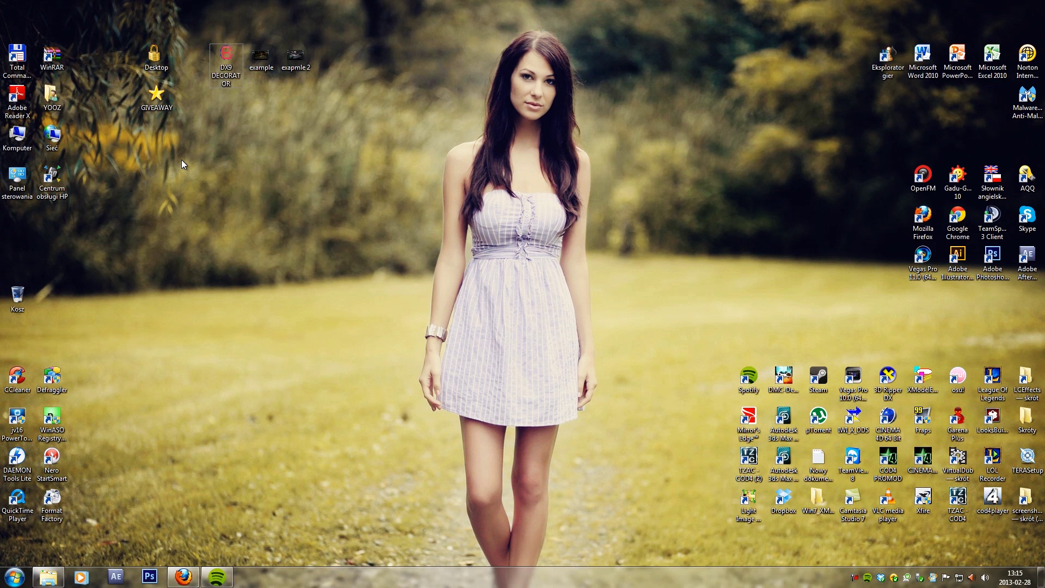
{"action": "key", "text": "alt+Tab"}
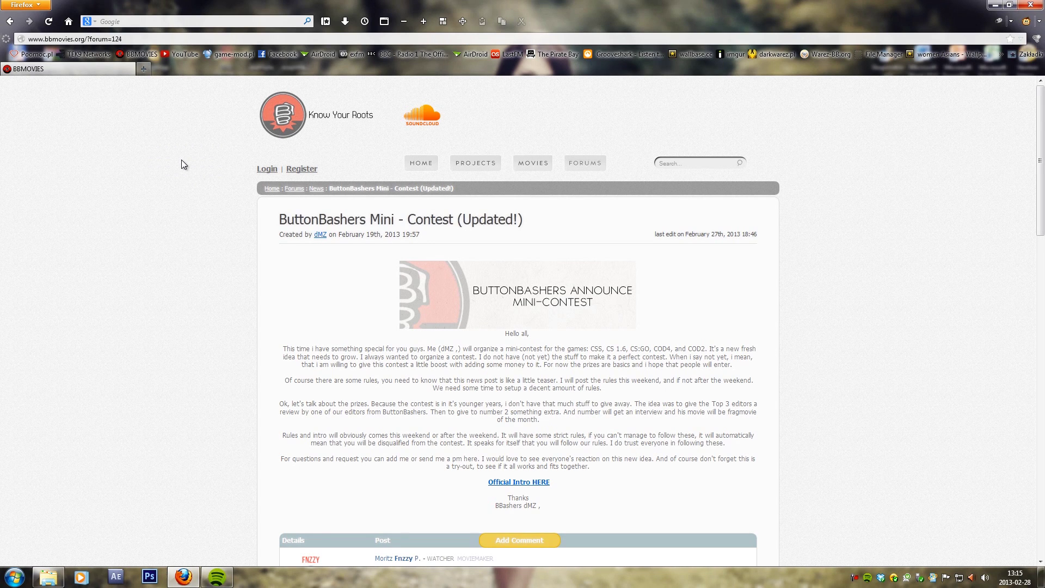
{"action": "scroll", "coordinate": [184, 165], "scroll_direction": "down", "scroll_amount": 1}
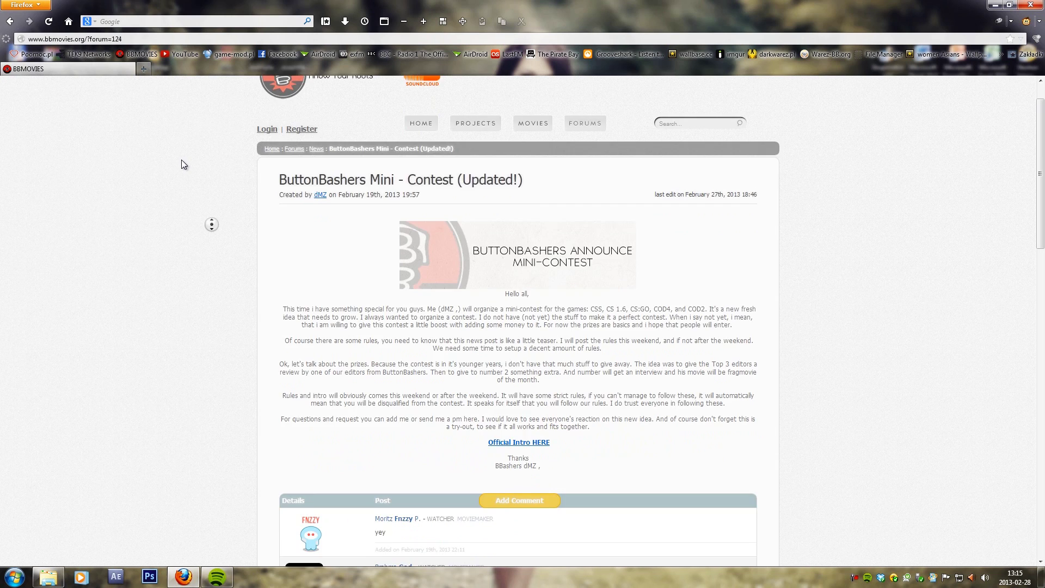
{"action": "scroll", "coordinate": [211, 224], "scroll_direction": "up", "scroll_amount": 1}
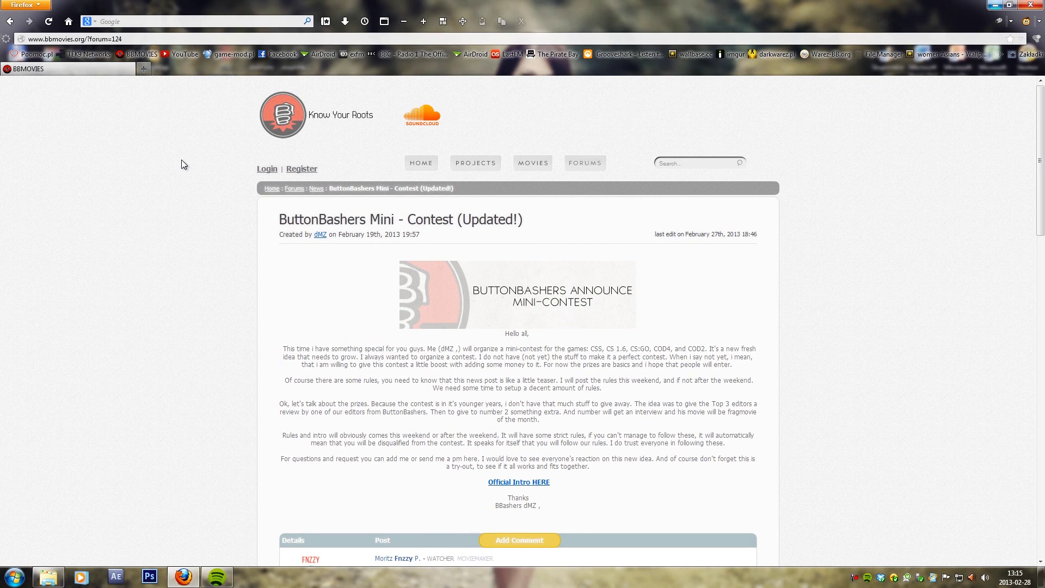
{"action": "key", "text": "super+d"}
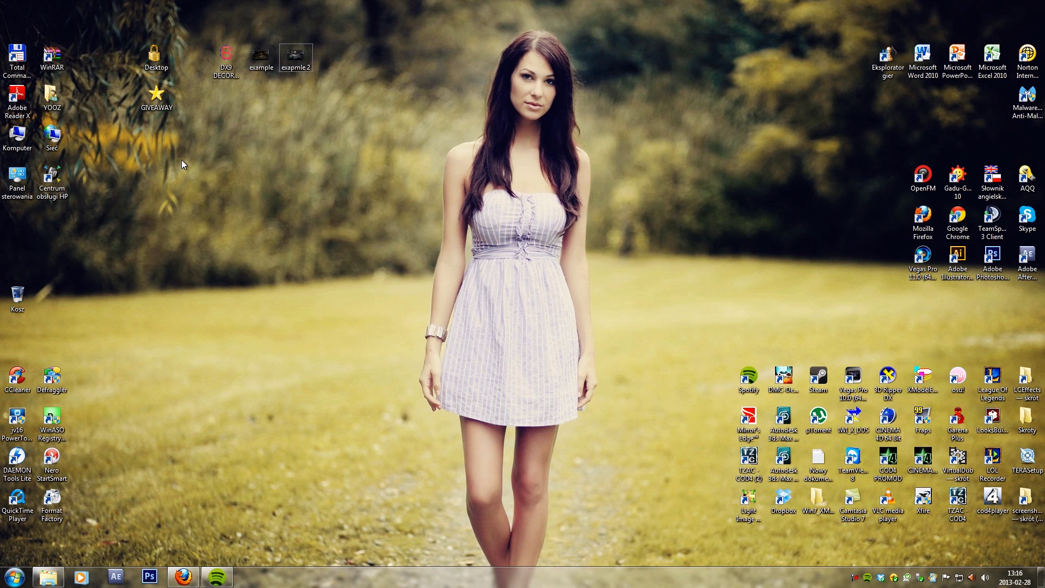
{"action": "key", "text": "shift+Left"}
{"action": "key", "text": "Left"}
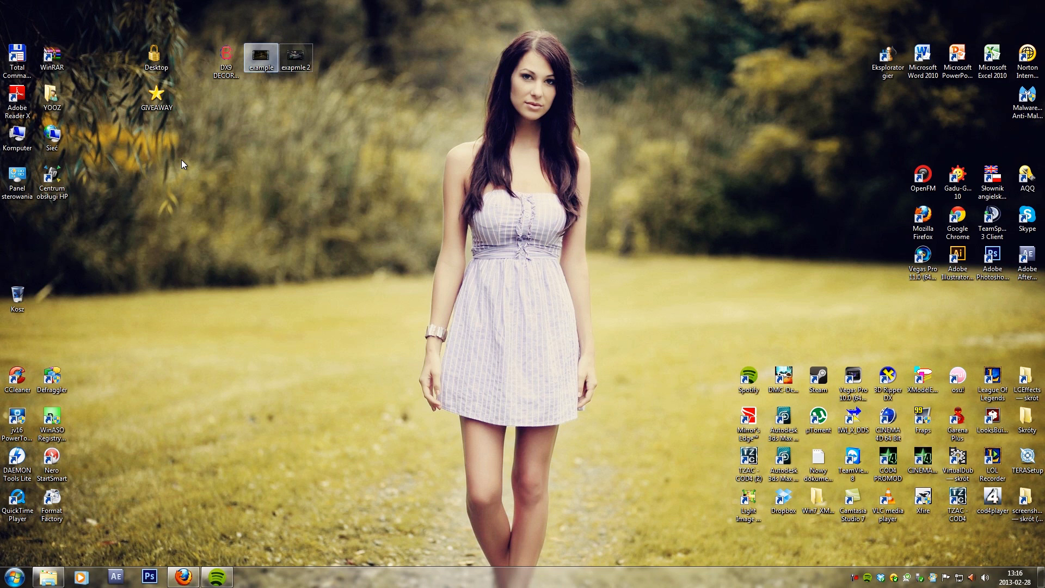
{"action": "key", "text": "Return"}
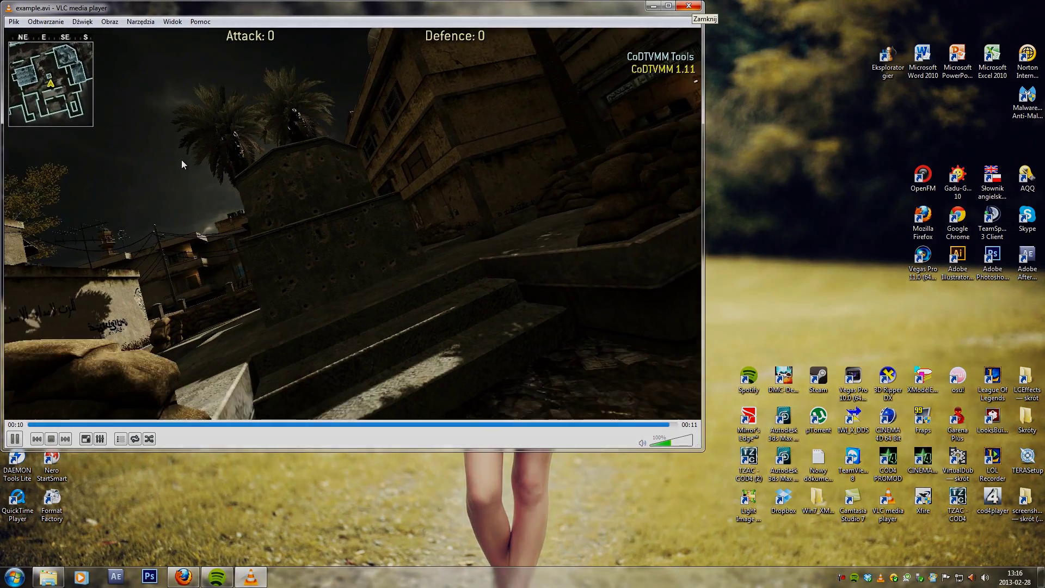
{"action": "key", "text": "ctrl+q"}
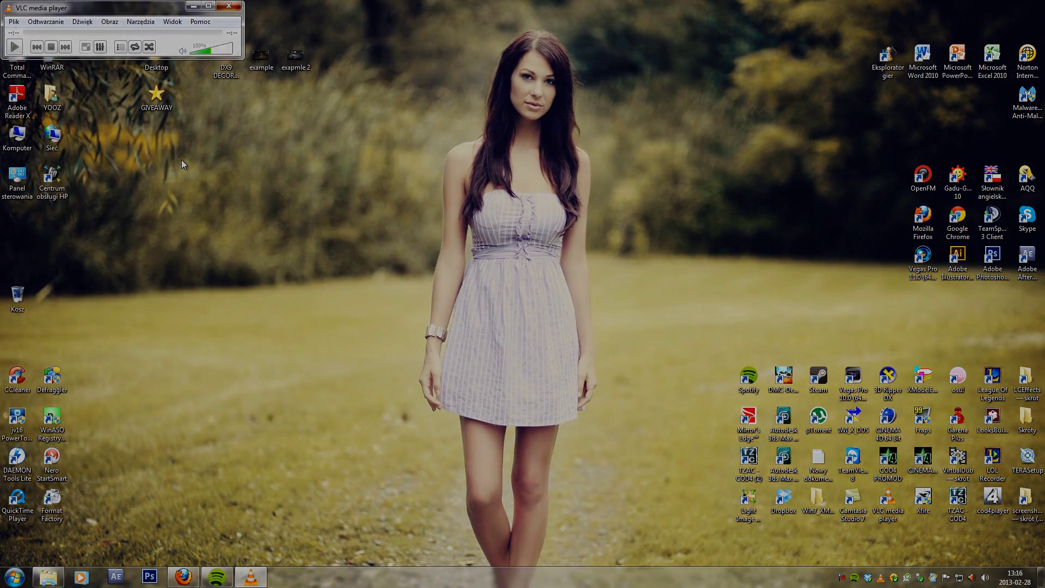